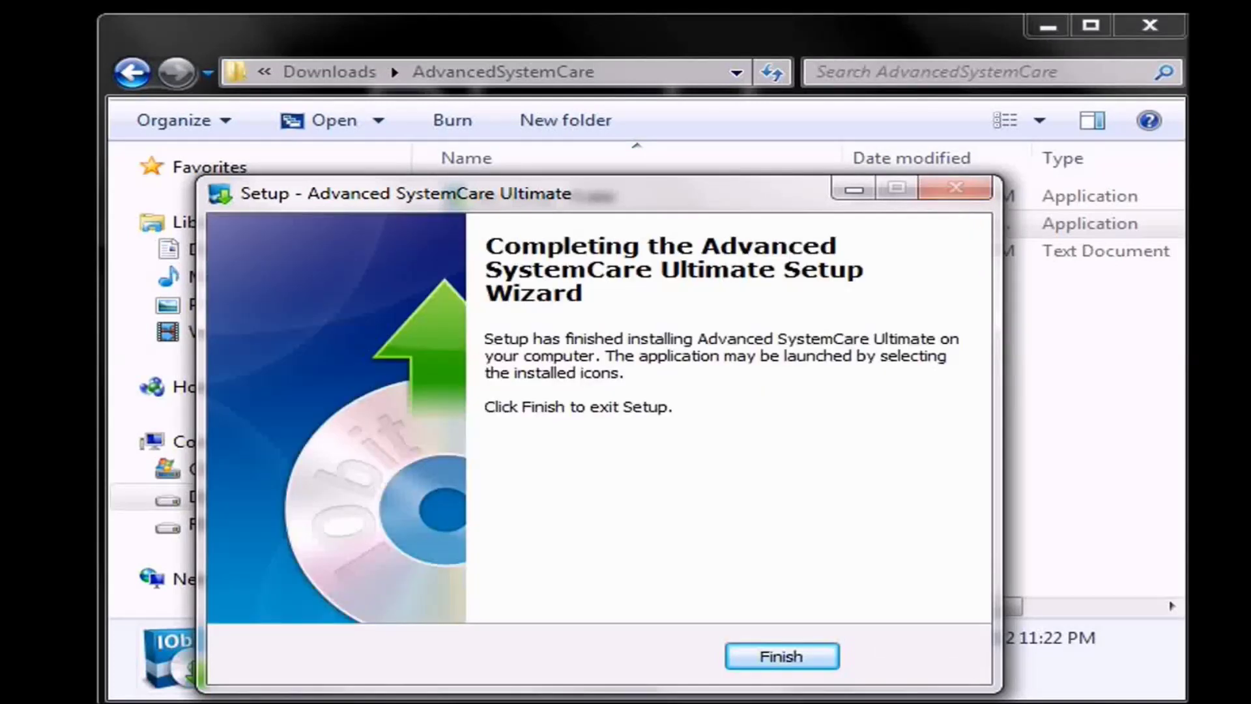
Step: Finish the Advanced SystemCare Ultimate setup and allow the Browser Helper Object registry change flagged by Spybot
{"action": "left_click", "coordinate": [782, 656]}
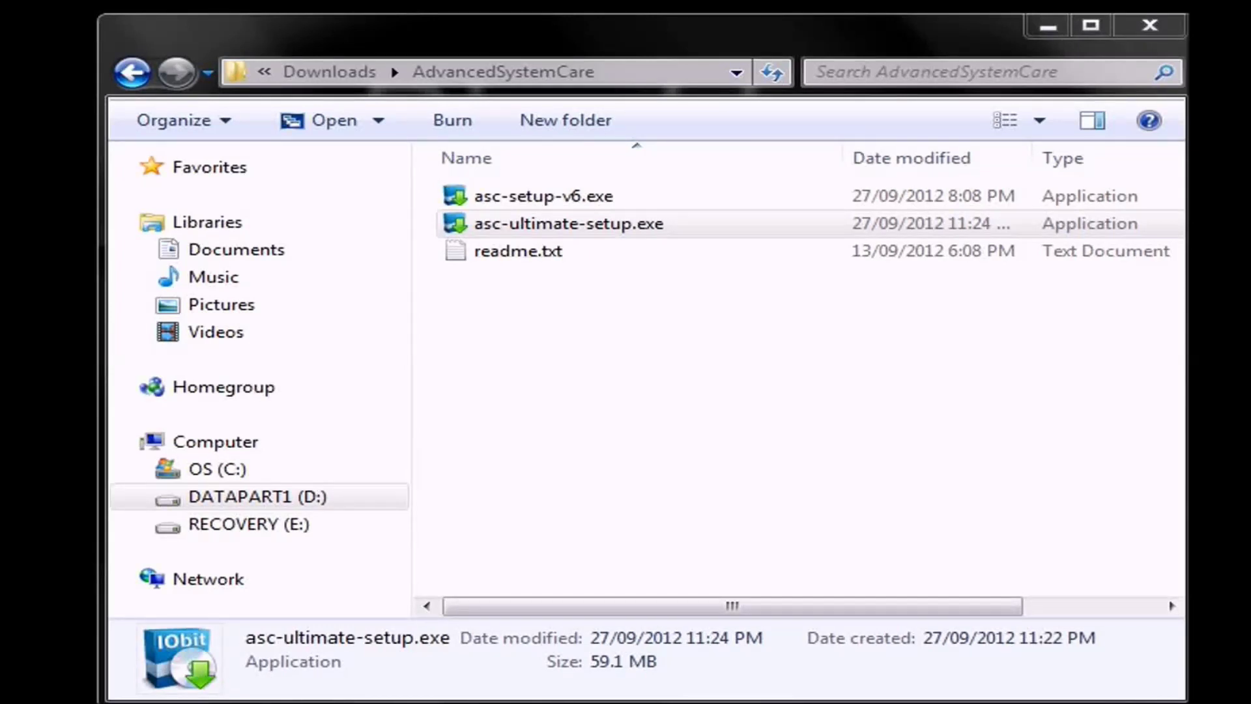
{"action": "key", "text": "Return"}
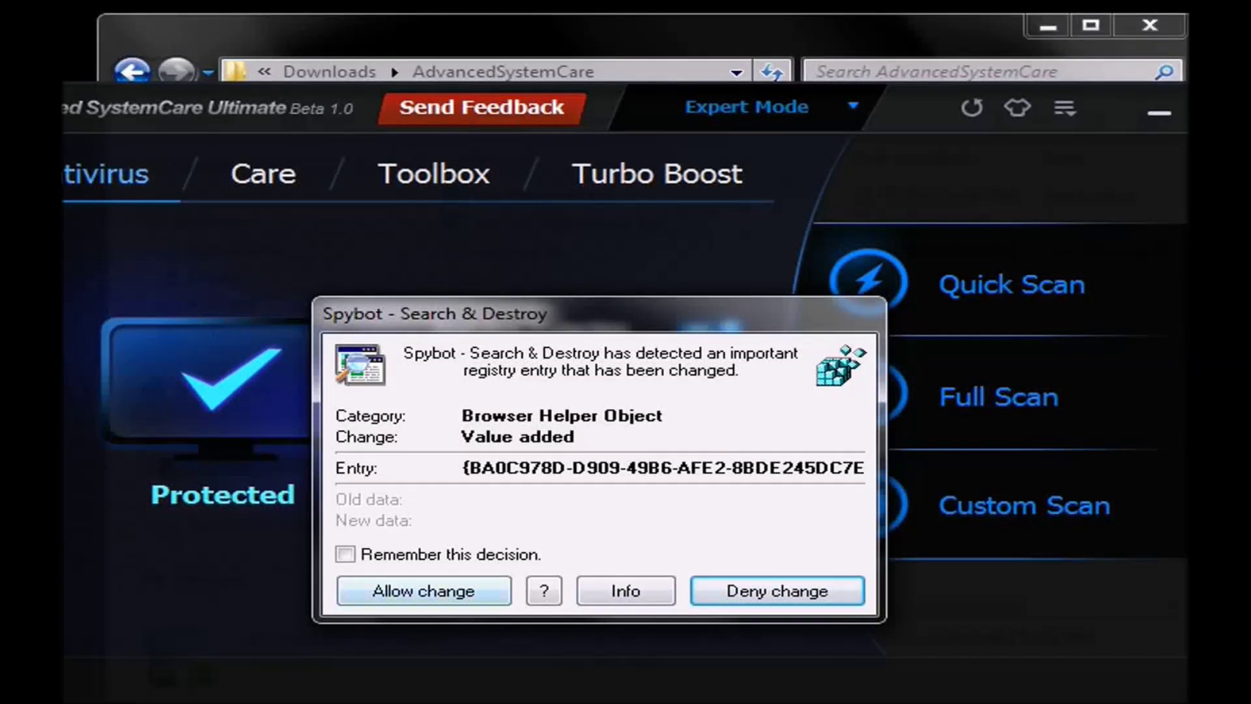
{"action": "left_click", "coordinate": [423, 590]}
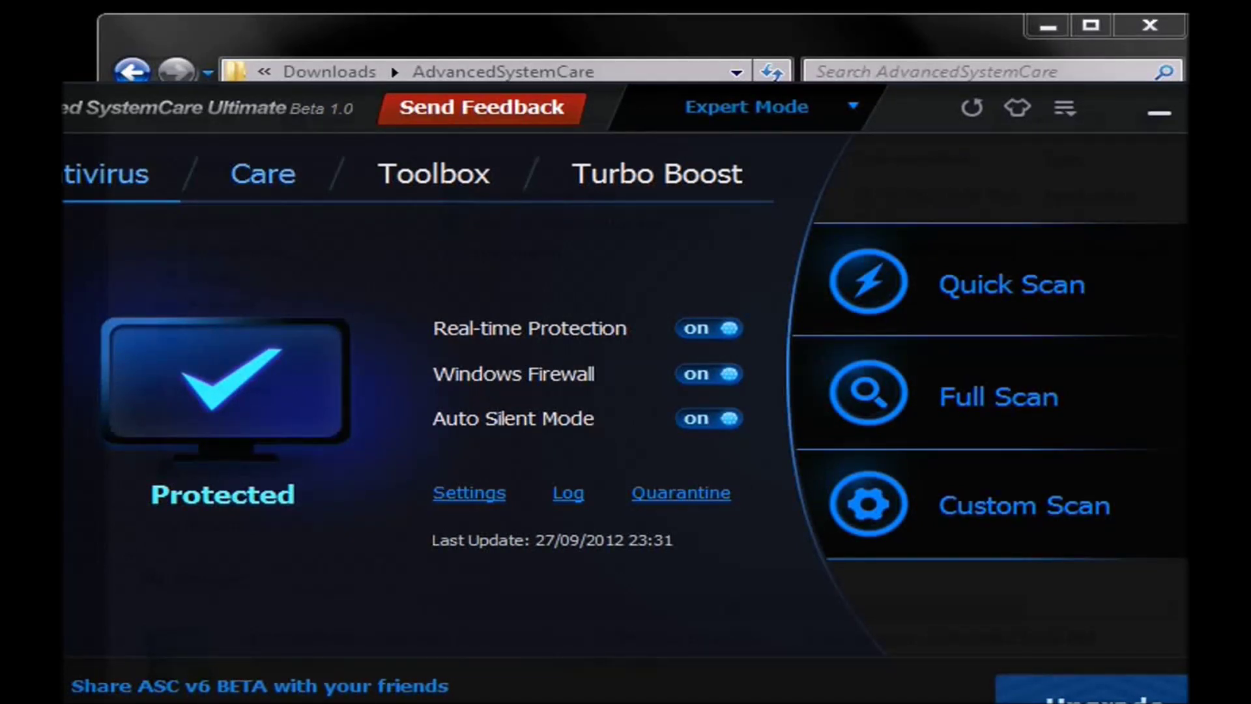
Step: Look over the Care and Antivirus sections of the program
{"action": "left_click", "coordinate": [263, 174]}
{"action": "left_click", "coordinate": [107, 174]}
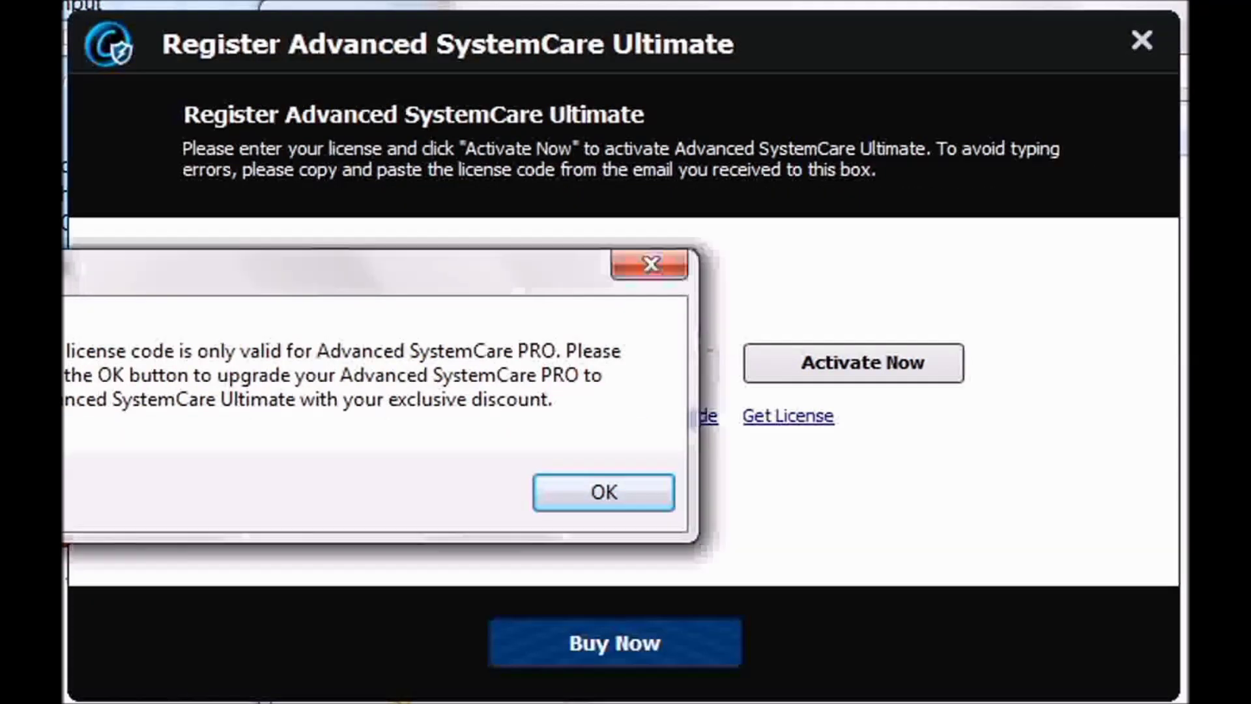
Step: Examine the license upgrade notice and the discounted product and total prices in the purchase cart
{"action": "left_click_drag", "start_coordinate": [428, 279], "coordinate": [699, 280]}
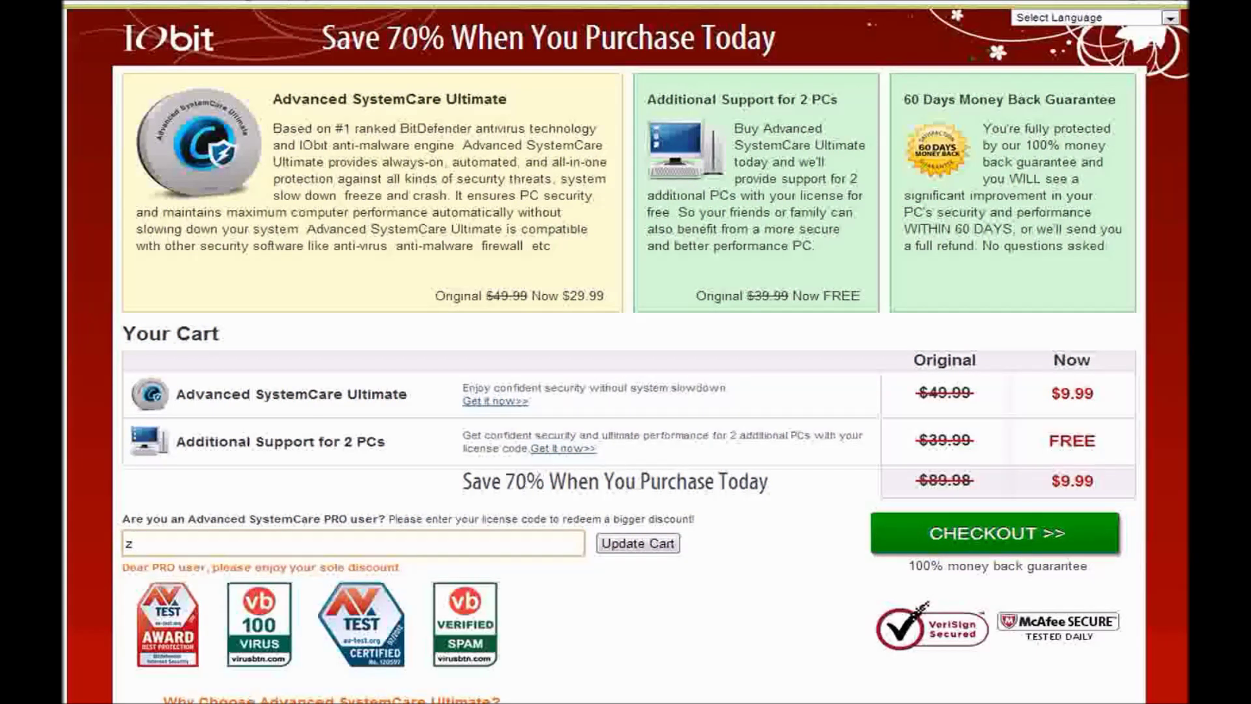
{"action": "left_click_drag", "start_coordinate": [918, 394], "coordinate": [1086, 394]}
{"action": "left_click", "coordinate": [1086, 397]}
{"action": "left_click_drag", "start_coordinate": [917, 481], "coordinate": [1092, 481]}
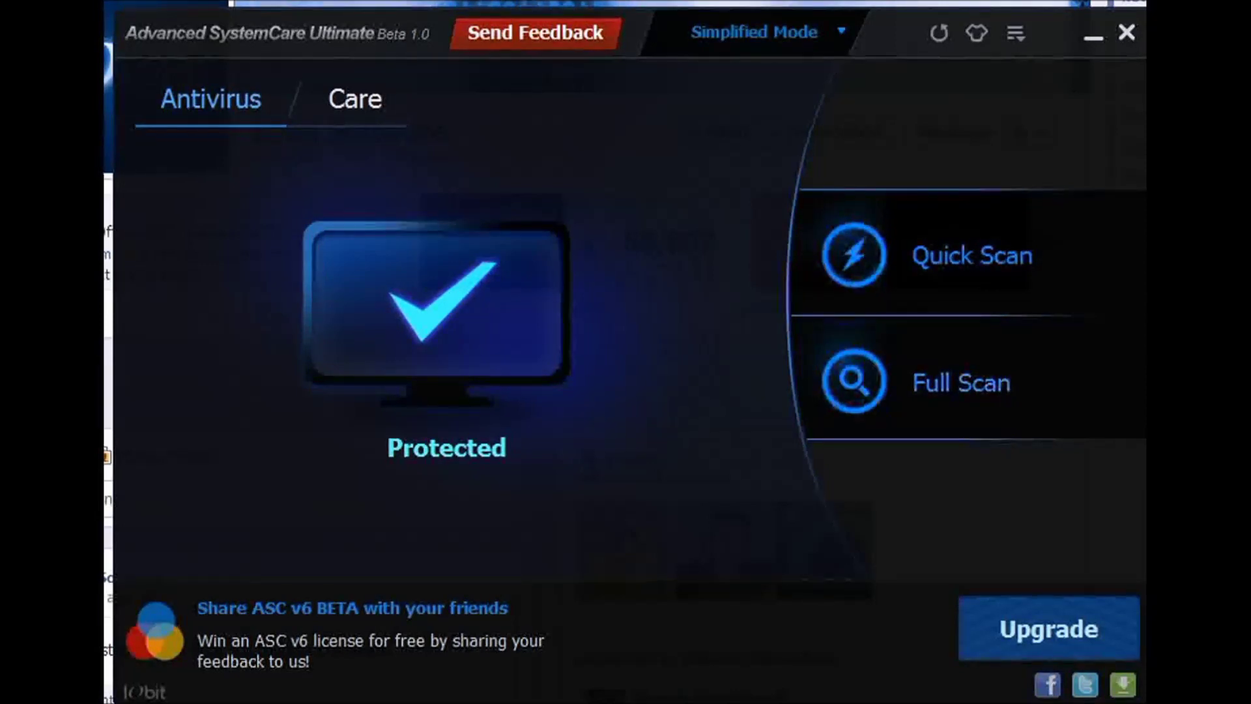
Step: View the PC Health report in the Care section and dismiss it
{"action": "left_click", "coordinate": [355, 99]}
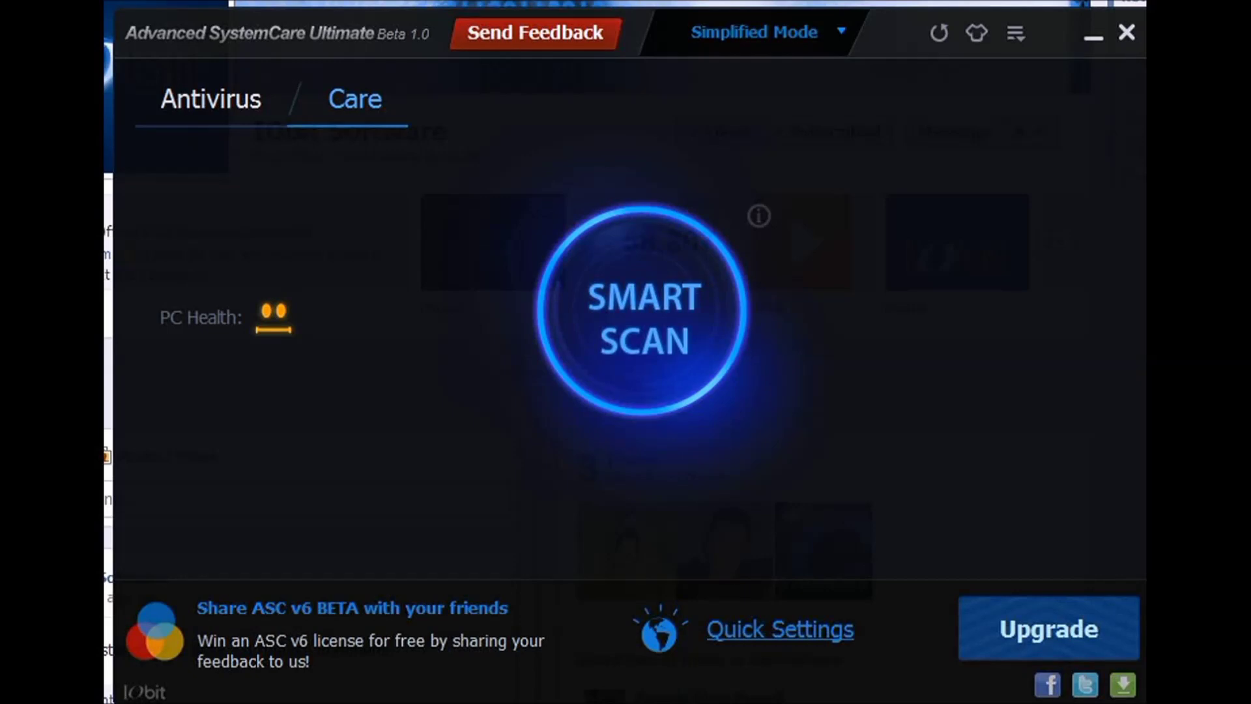
{"action": "left_click", "coordinate": [273, 318]}
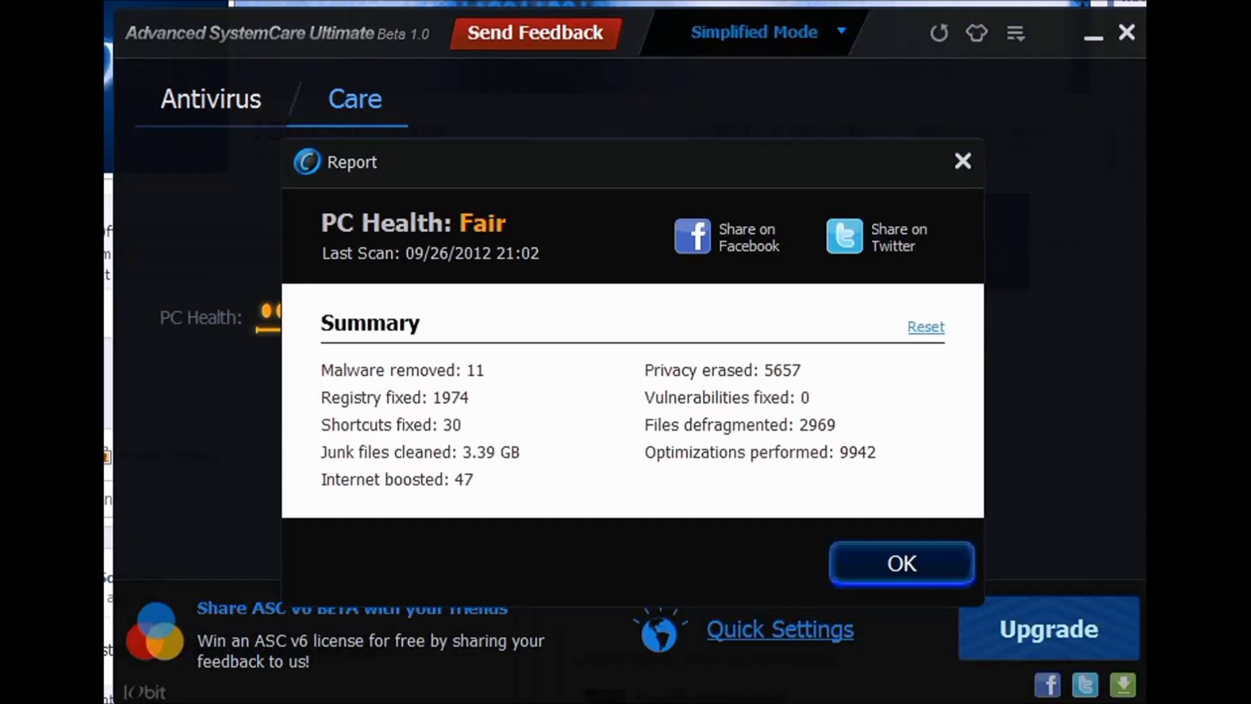
{"action": "left_click", "coordinate": [902, 563]}
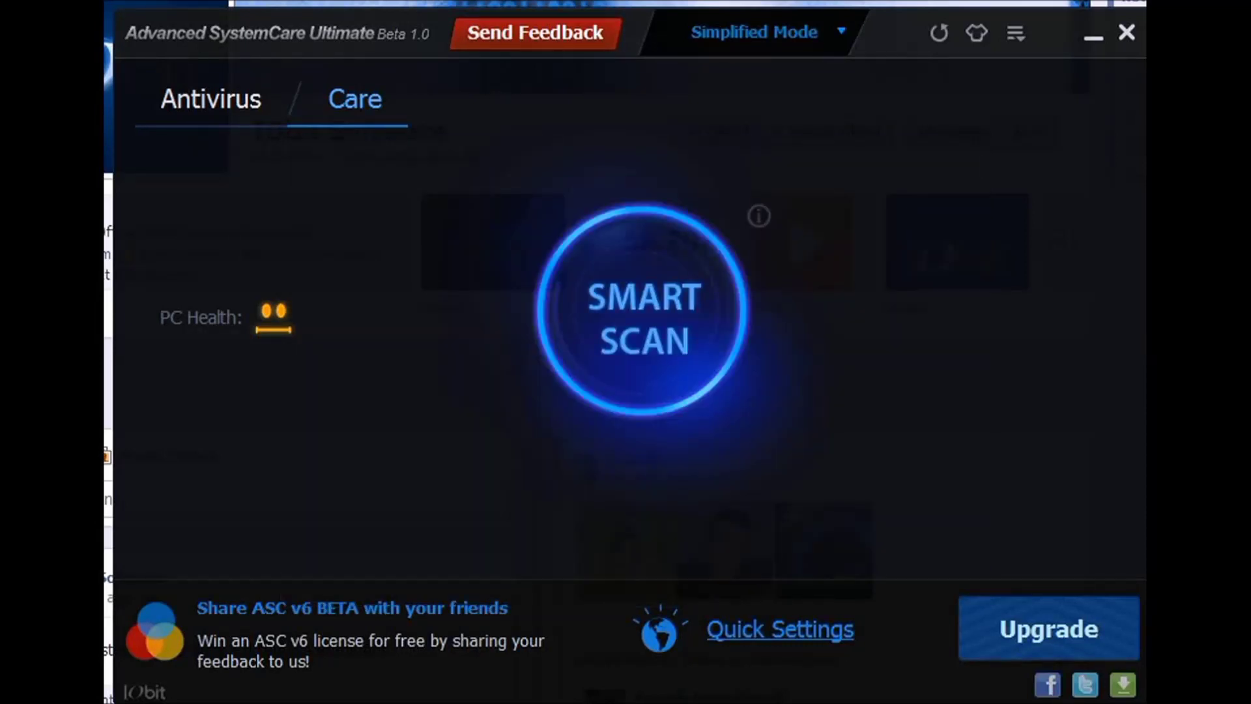
Step: Review the Security, Performance, Clean and Automatic options in Quick Settings and close them with the current choices accepted
{"action": "left_click", "coordinate": [780, 629]}
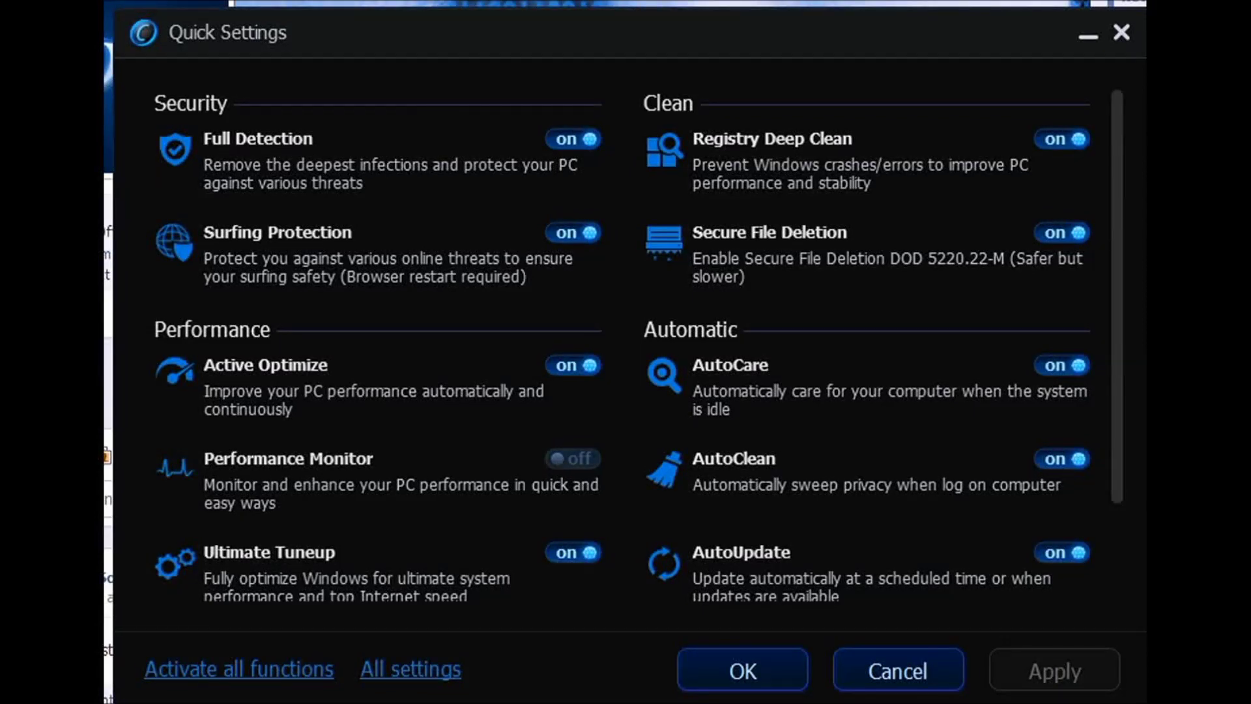
{"action": "scroll", "coordinate": [639, 344], "scroll_direction": "down", "scroll_amount": 3}
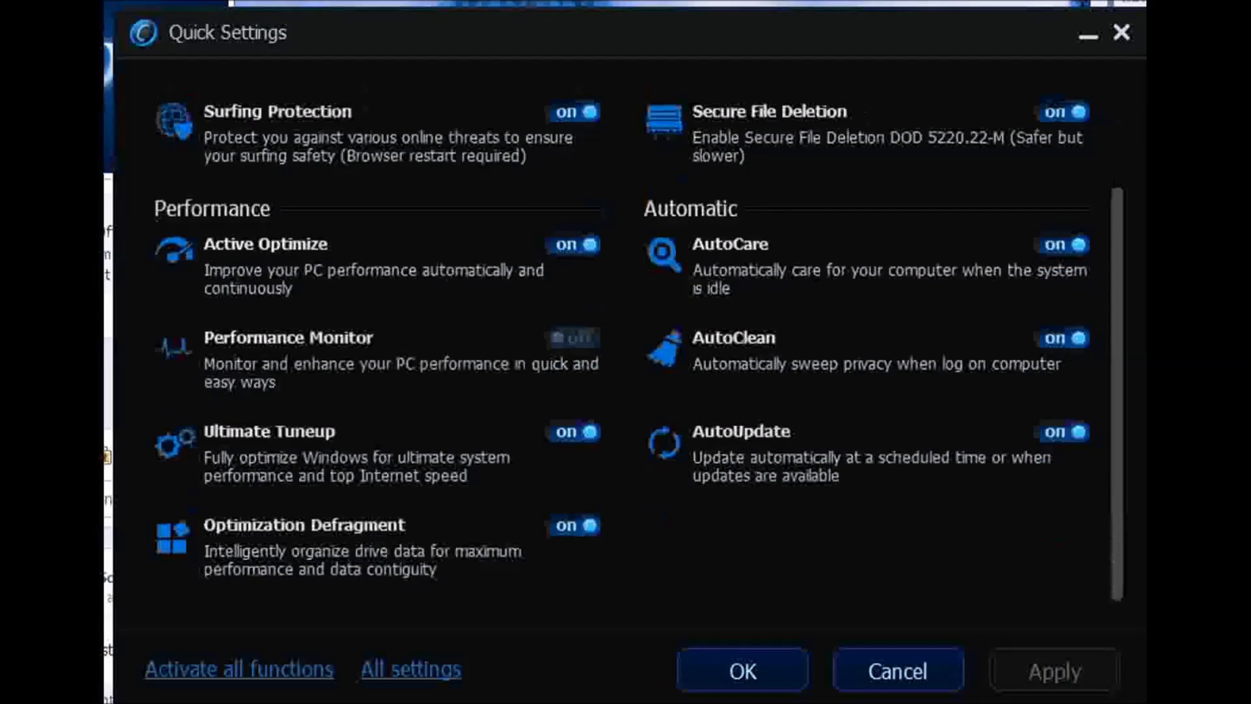
{"action": "scroll", "coordinate": [638, 350], "scroll_direction": "up", "scroll_amount": 3}
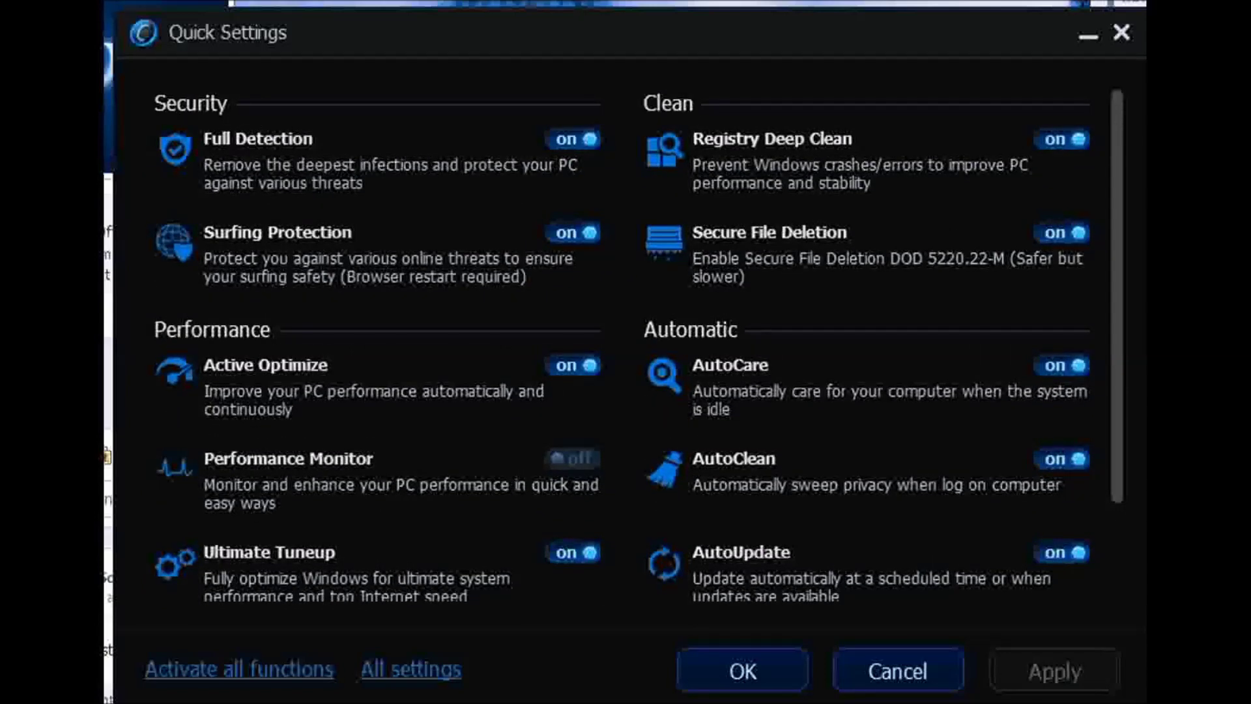
{"action": "scroll", "coordinate": [641, 344], "scroll_direction": "down", "scroll_amount": 3}
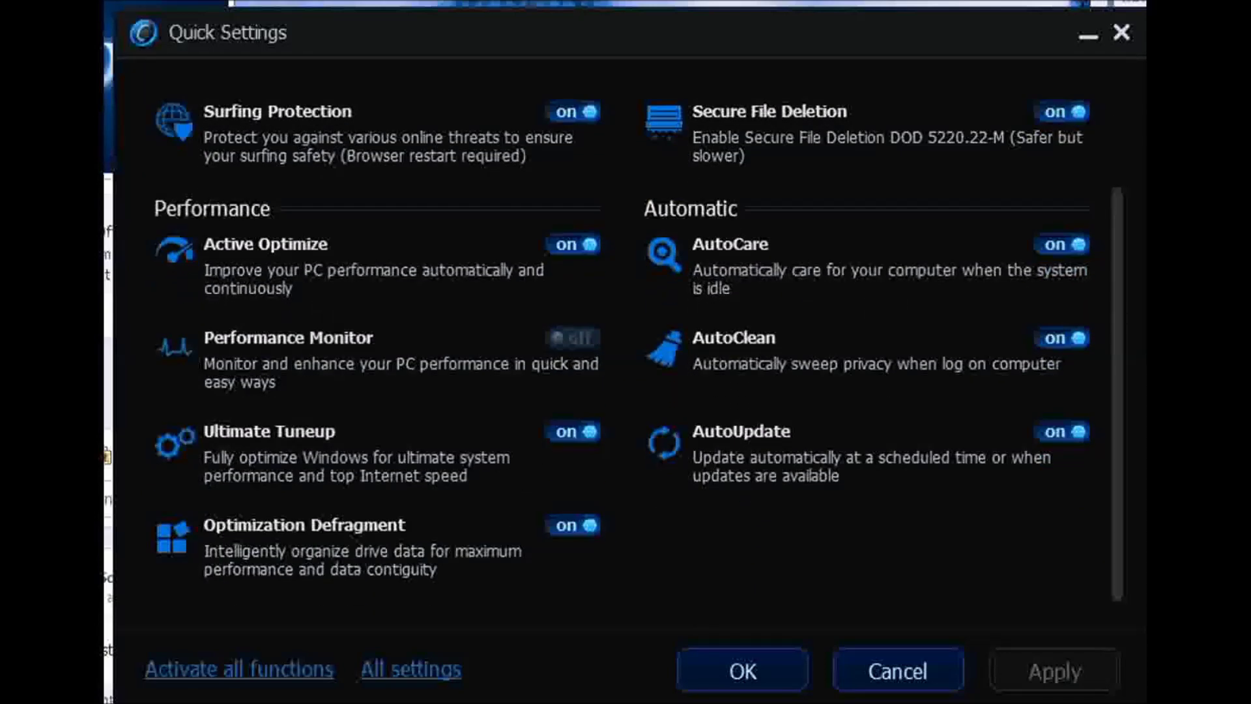
{"action": "left_click", "coordinate": [743, 671]}
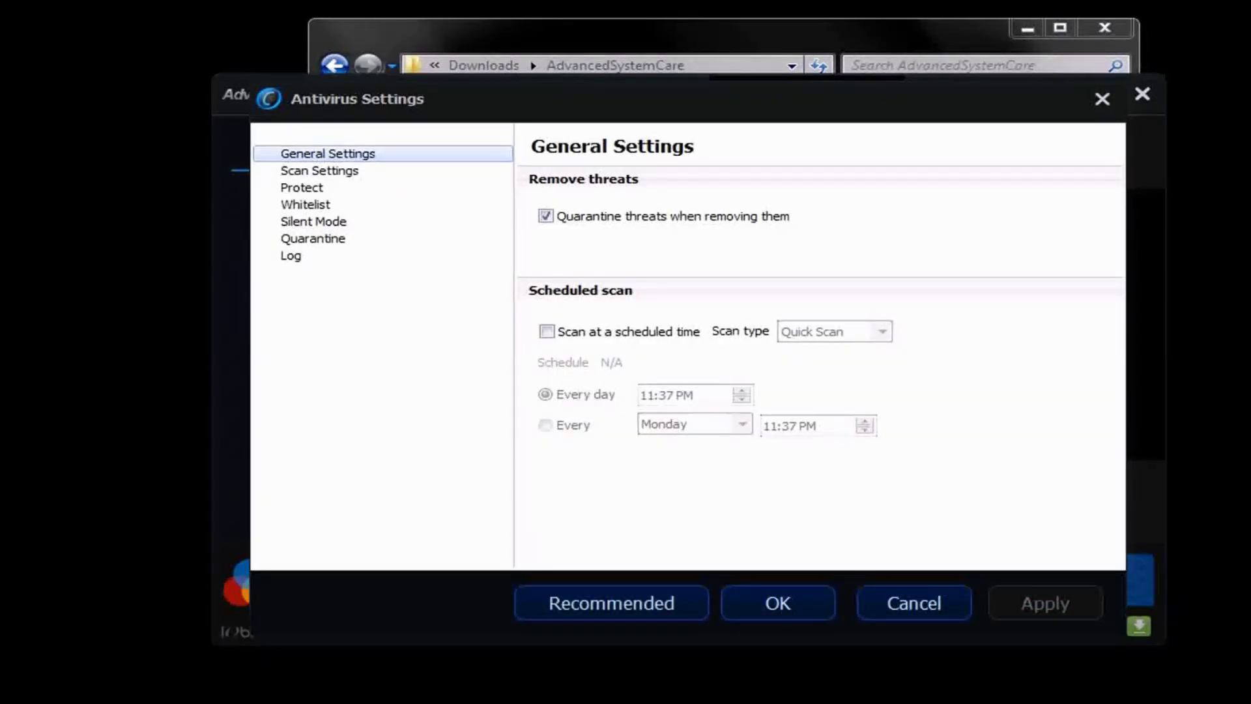
Step: Review the antivirus settings for scanning, protection, whitelist, silent mode, quarantine and logs, and accept them without changes
{"action": "left_click", "coordinate": [319, 171]}
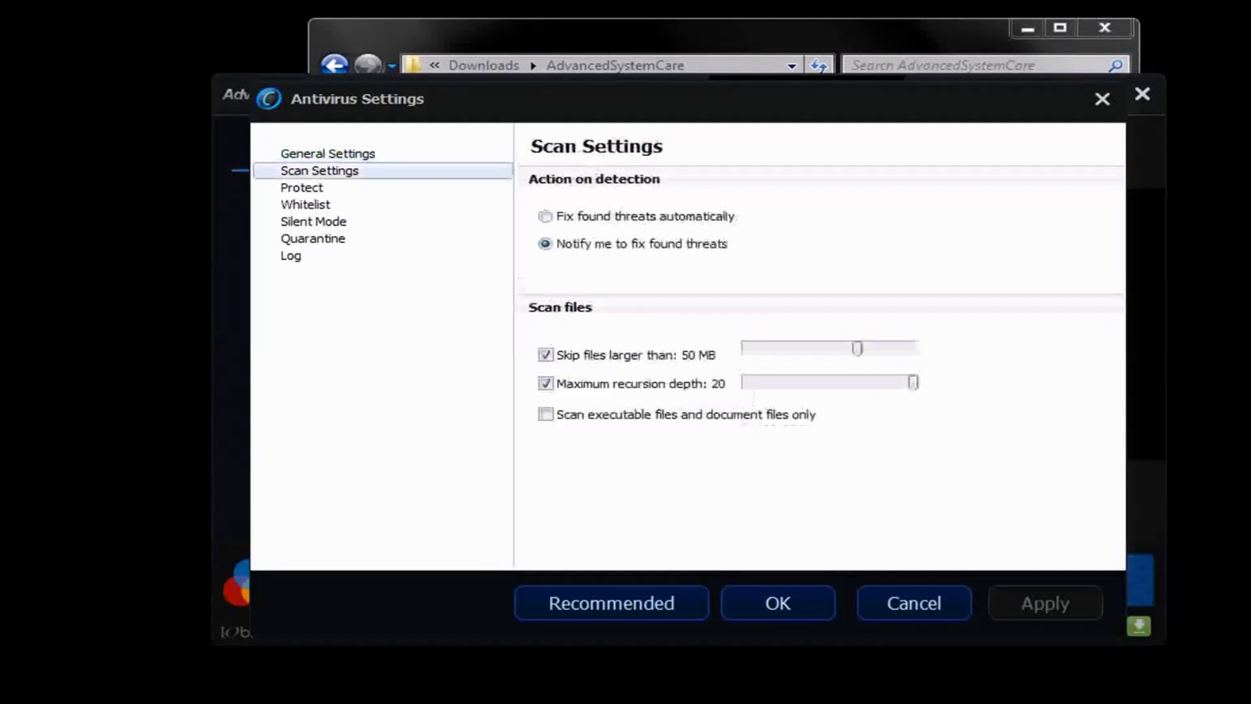
{"action": "left_click", "coordinate": [302, 188]}
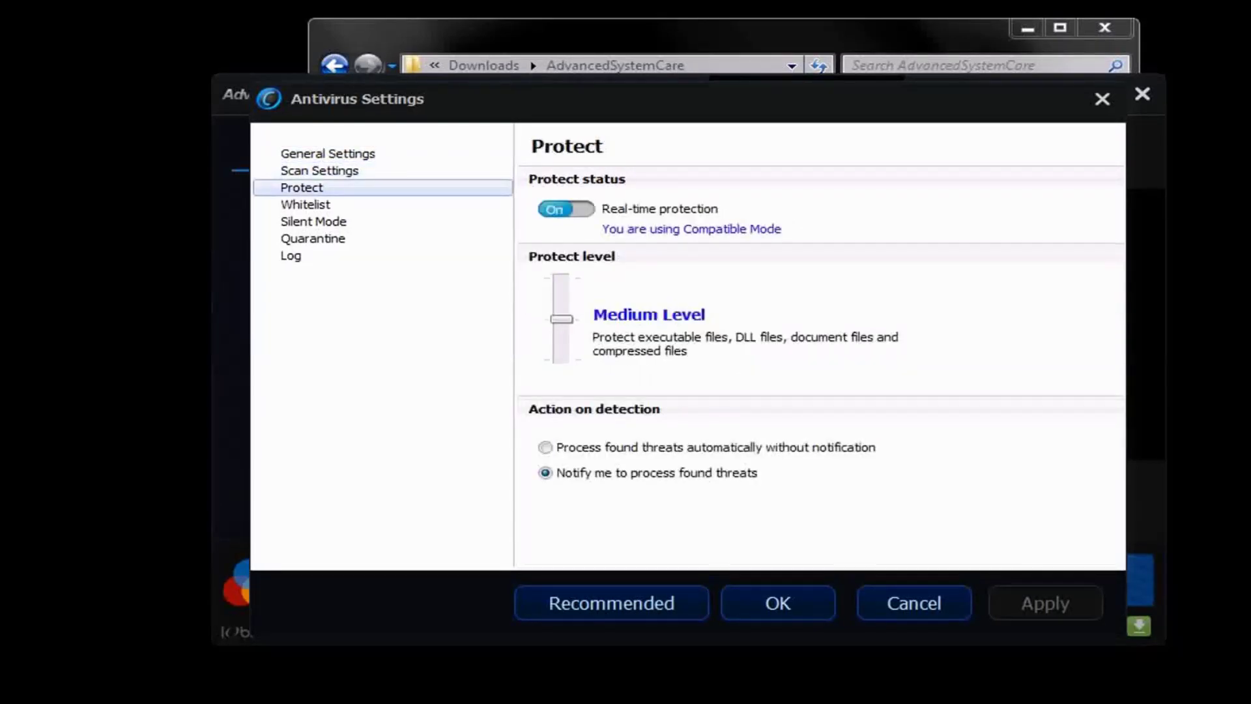
{"action": "left_click", "coordinate": [305, 204]}
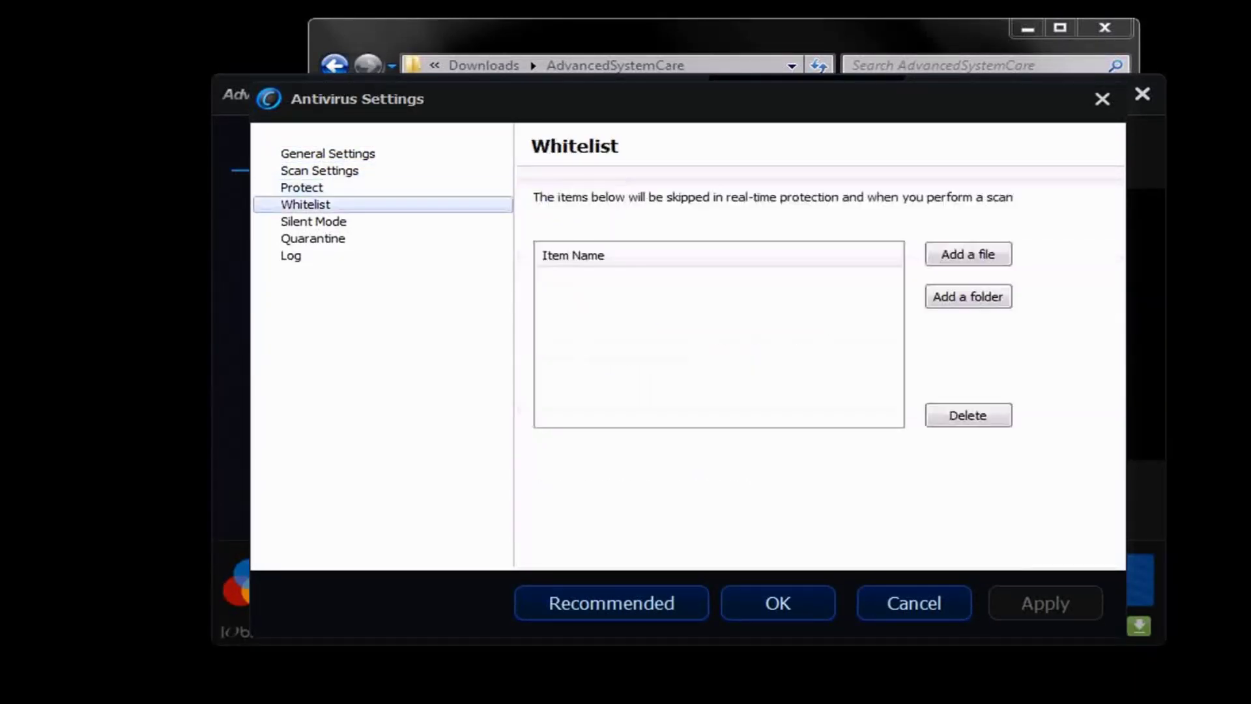
{"action": "left_click", "coordinate": [314, 222]}
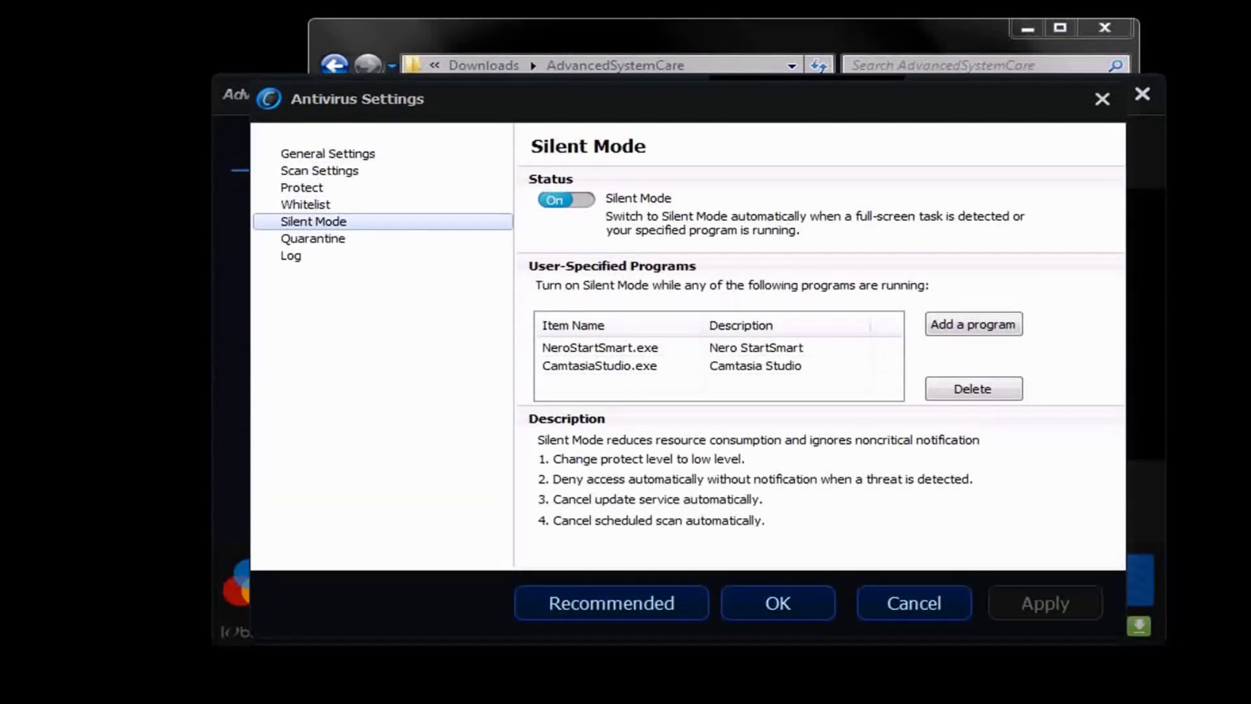
{"action": "left_click", "coordinate": [313, 238]}
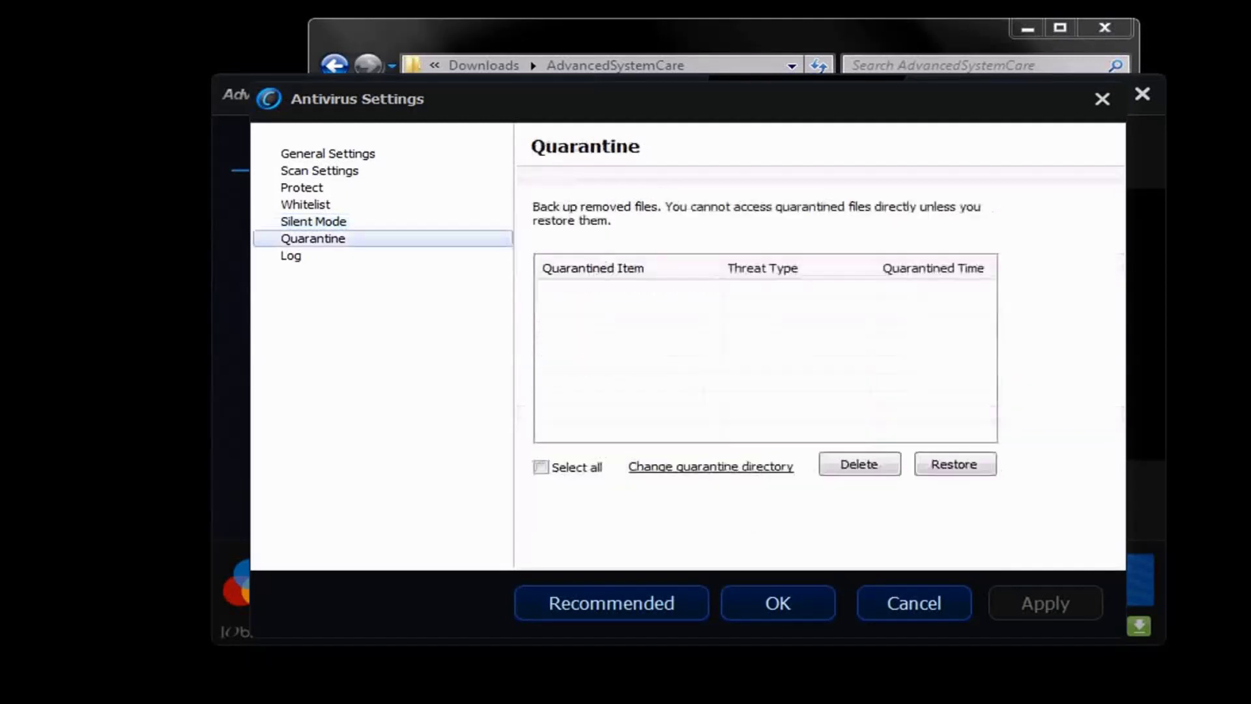
{"action": "left_click", "coordinate": [290, 255]}
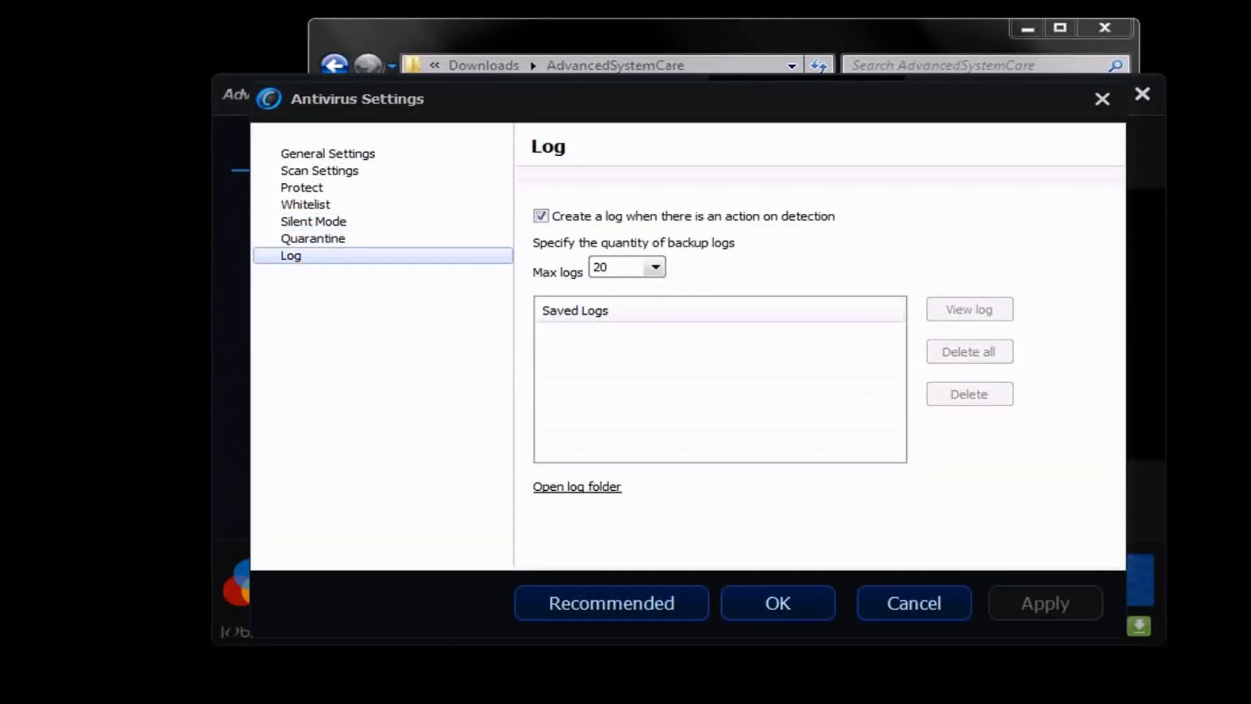
{"action": "left_click", "coordinate": [778, 602]}
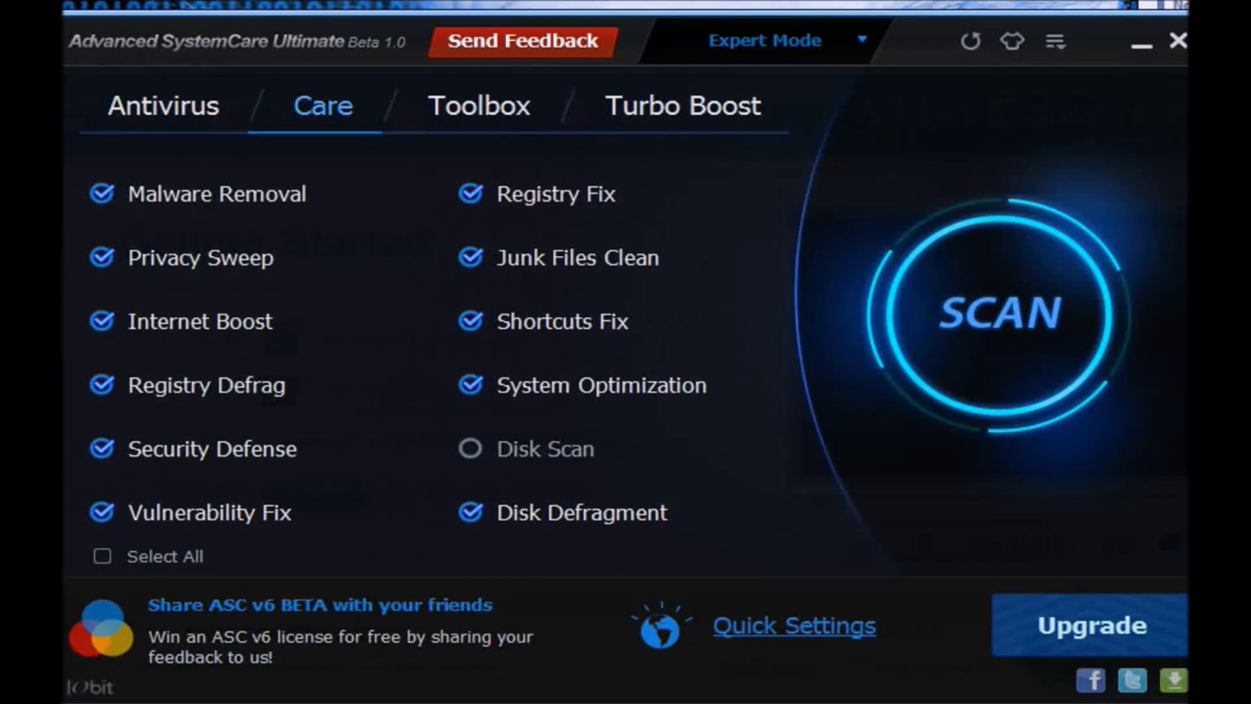
Step: Open the program's full settings and review the Malware Removal and Registry Fix options
{"action": "left_click", "coordinate": [1055, 41]}
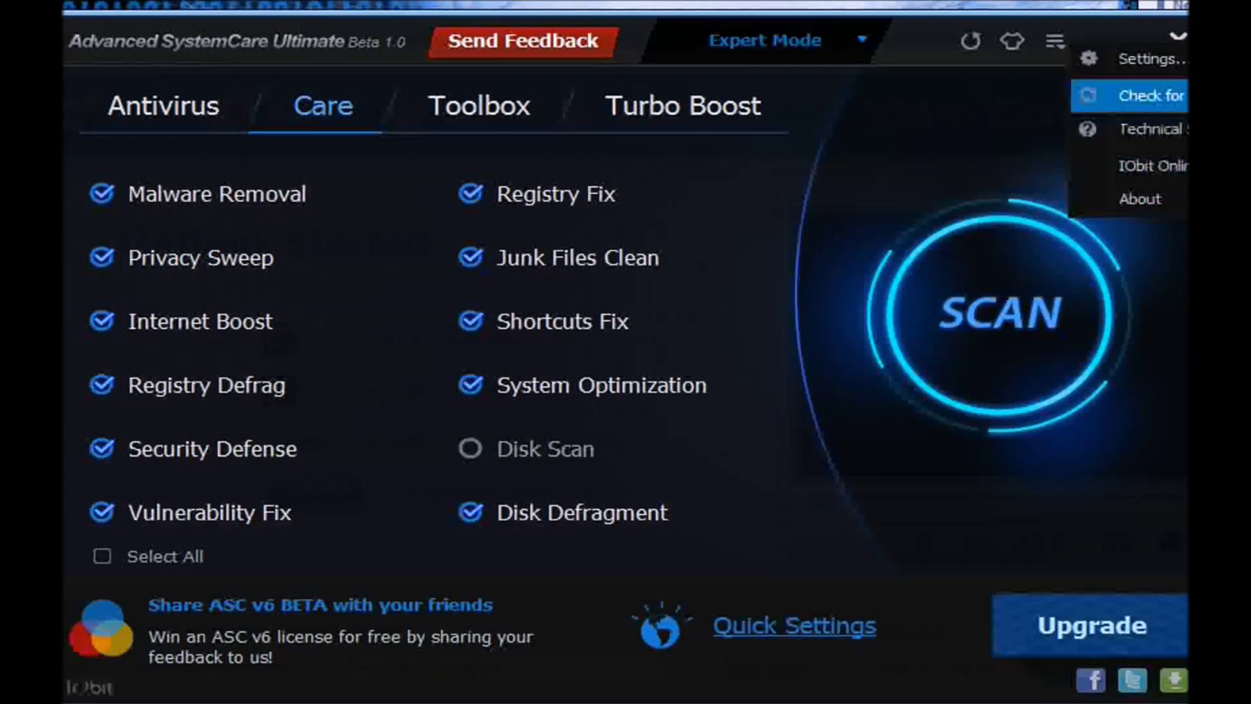
{"action": "left_click", "coordinate": [1151, 60]}
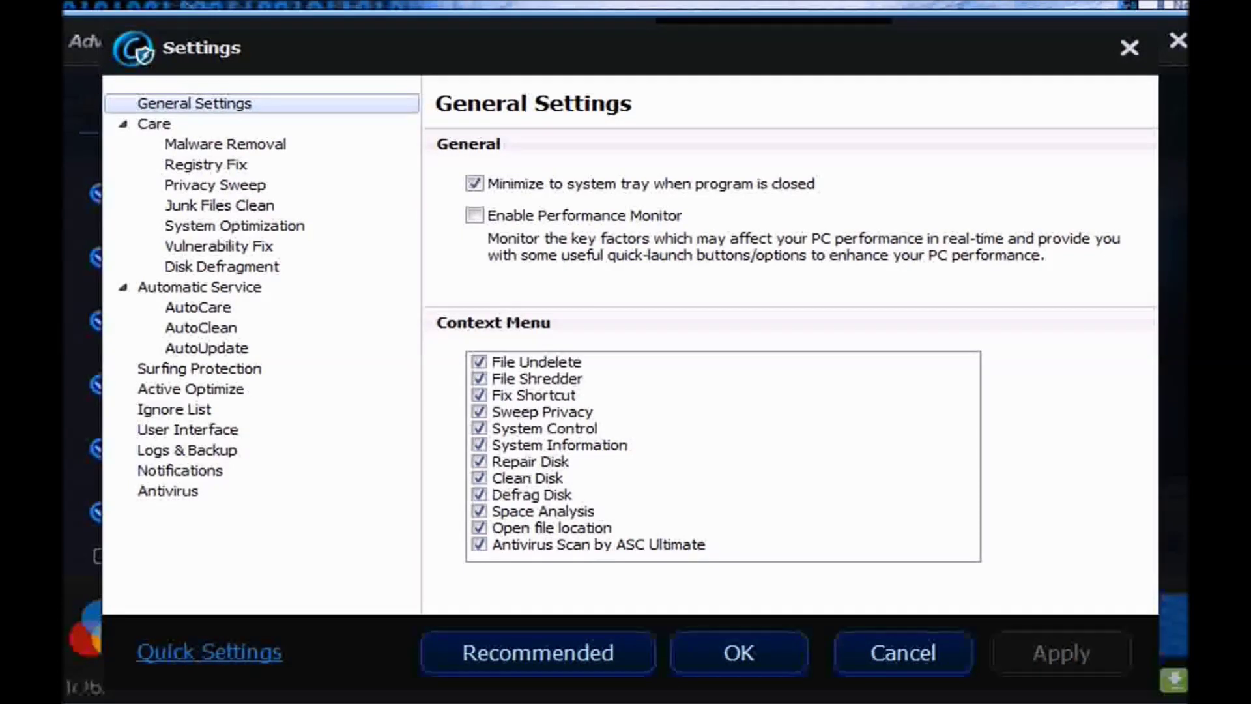
{"action": "left_click", "coordinate": [225, 144]}
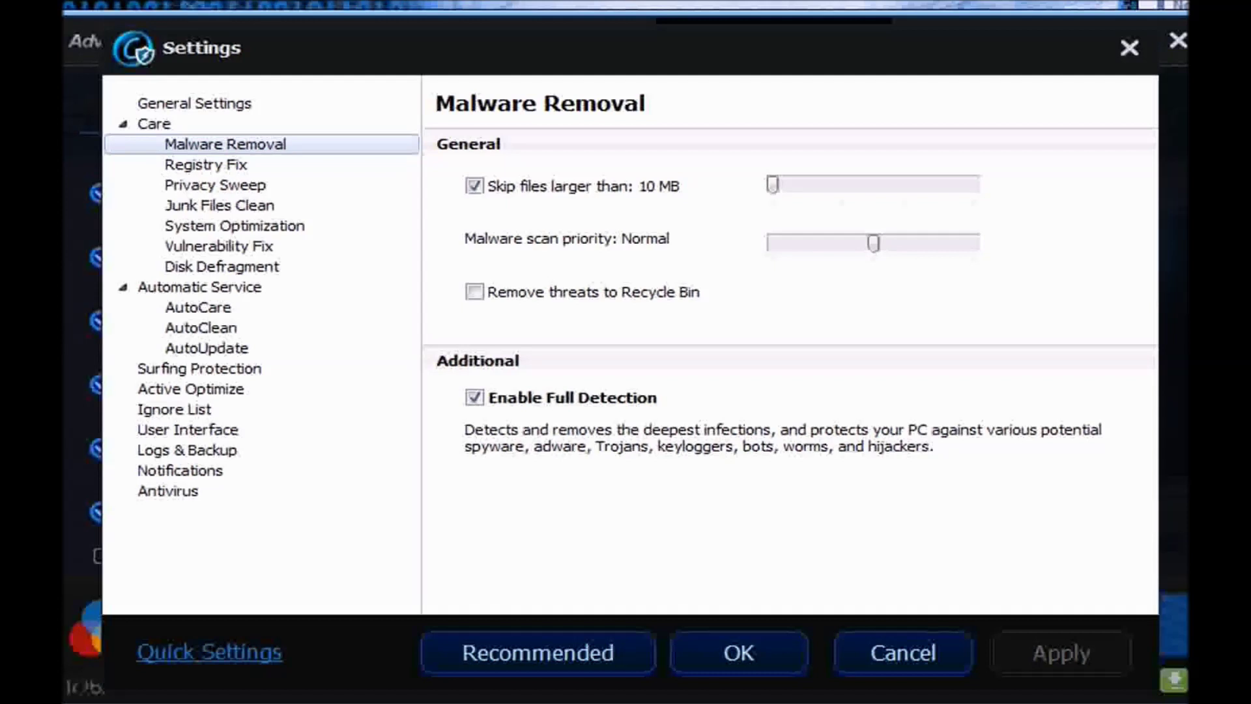
{"action": "left_click", "coordinate": [206, 165]}
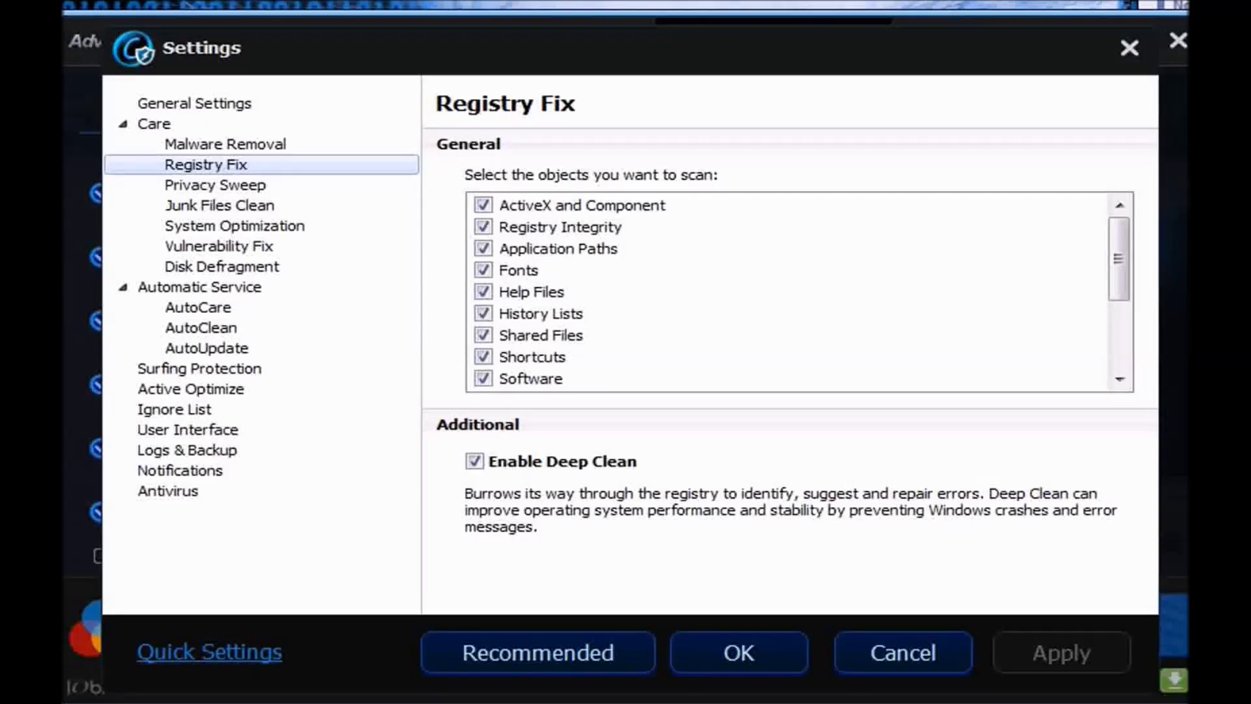
Step: Examine the full list of Privacy Sweep repair objects and the Junk Files Clean options
{"action": "left_click", "coordinate": [215, 185]}
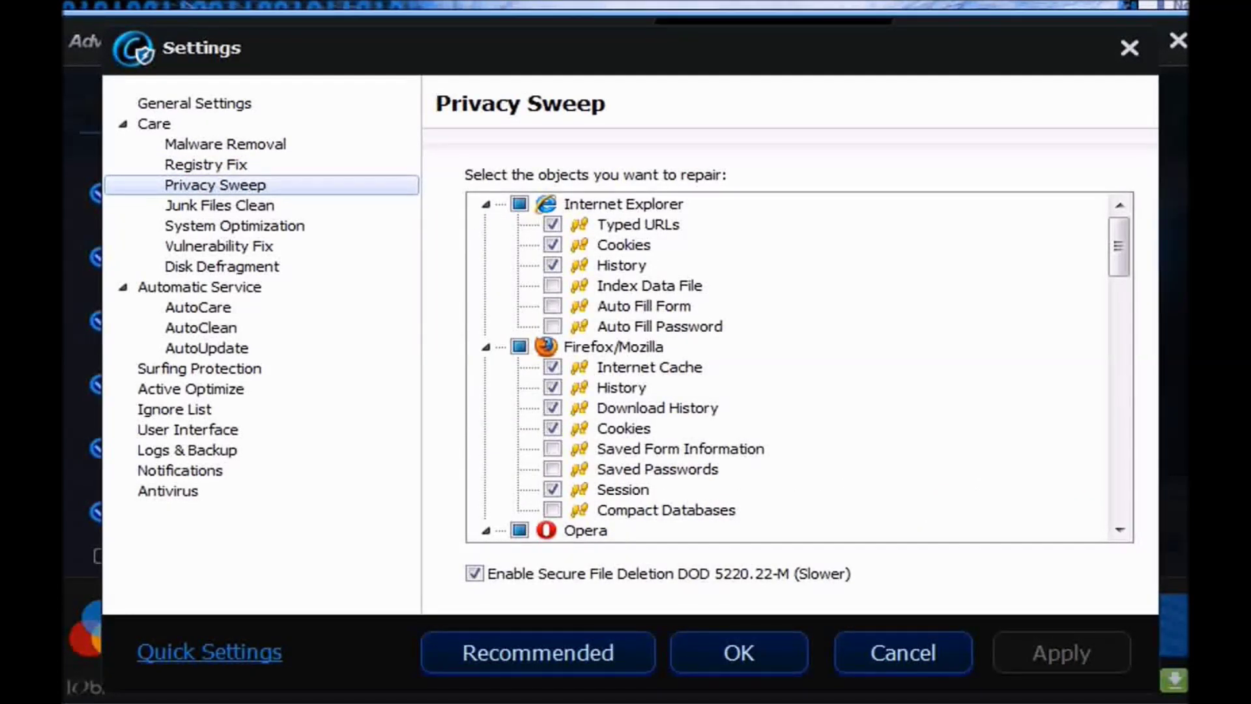
{"action": "scroll", "coordinate": [788, 365], "scroll_direction": "down", "scroll_amount": 10}
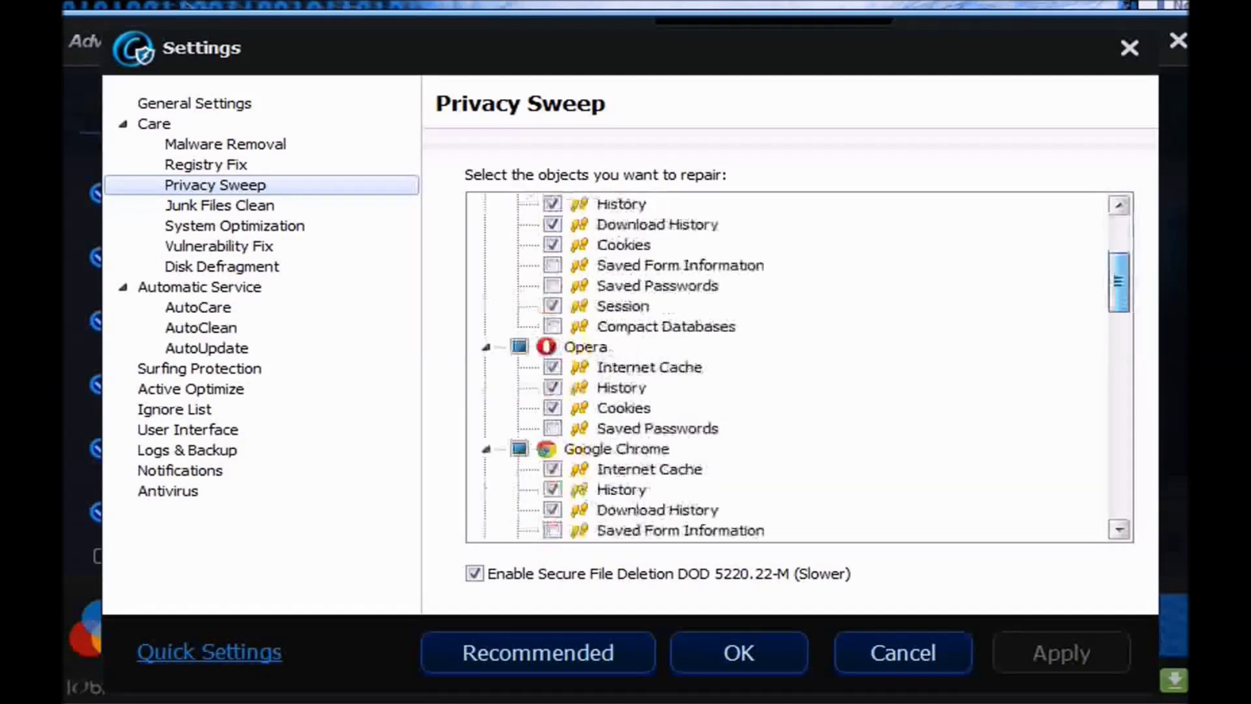
{"action": "scroll", "coordinate": [788, 364], "scroll_direction": "down", "scroll_amount": 9}
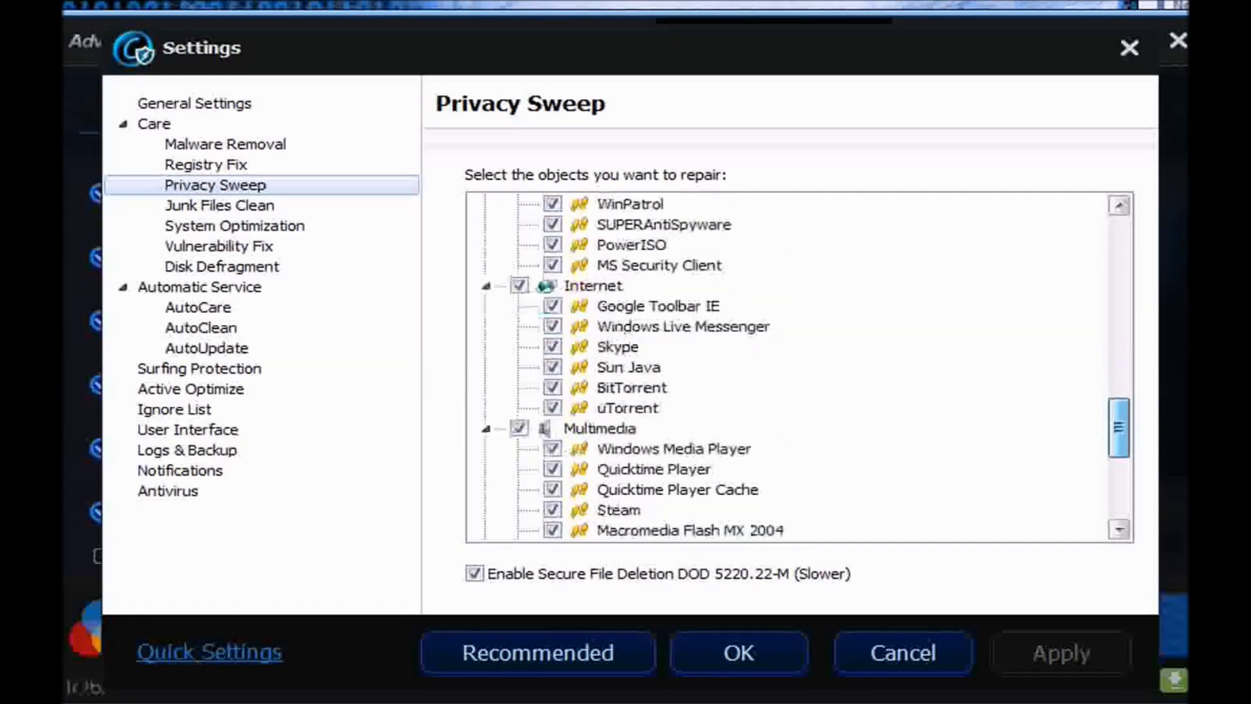
{"action": "scroll", "coordinate": [788, 365], "scroll_direction": "down", "scroll_amount": 5}
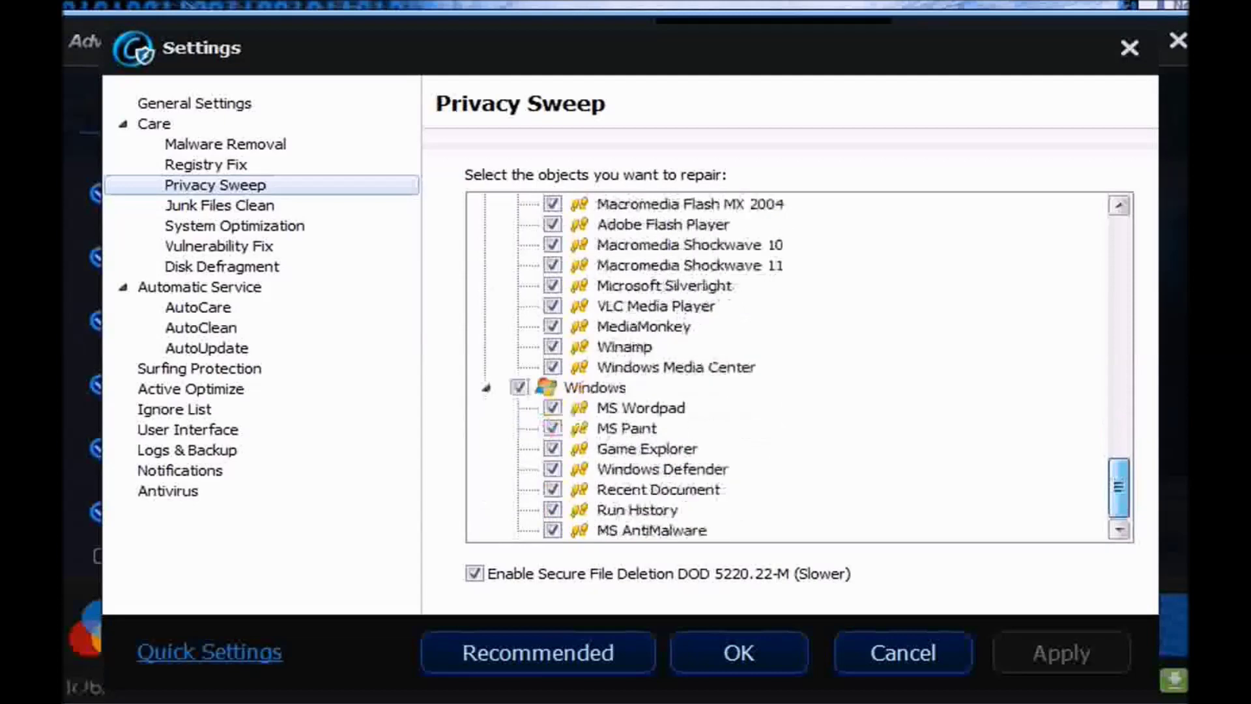
{"action": "left_click", "coordinate": [219, 205]}
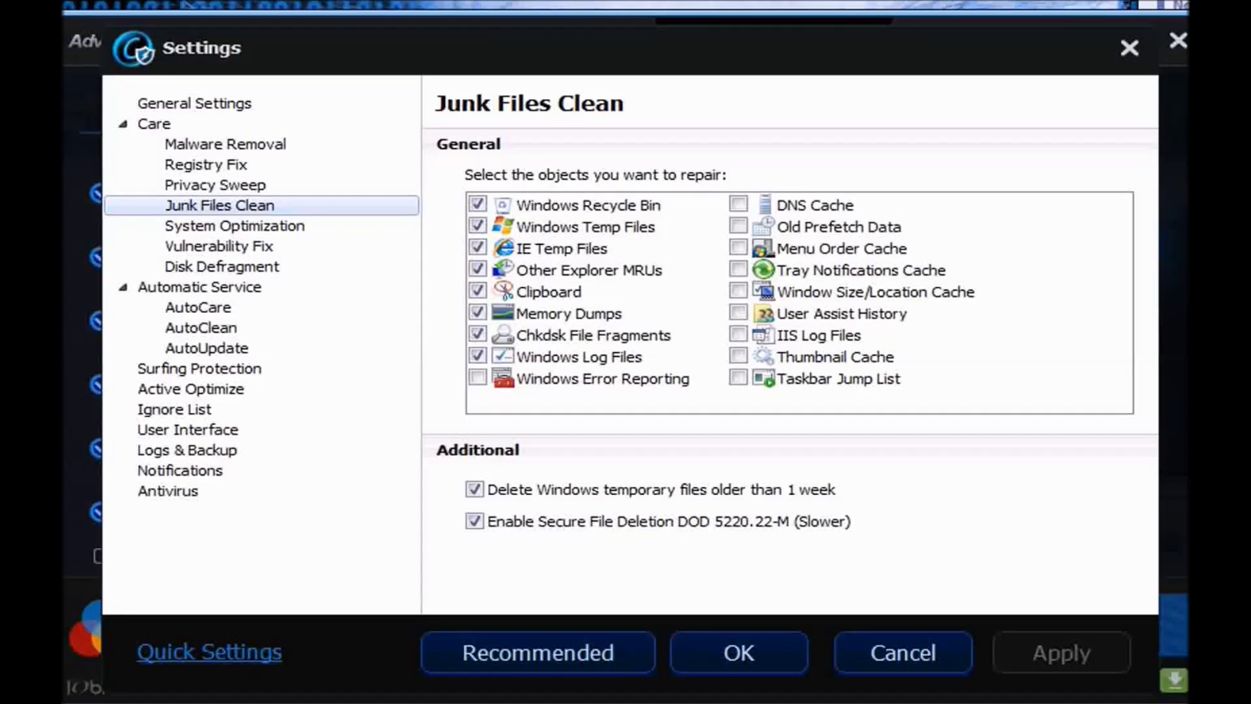
Step: Inspect the available Computer Optimization and Network Optimization choices for System Optimization, keeping the current selections
{"action": "left_click", "coordinate": [235, 226]}
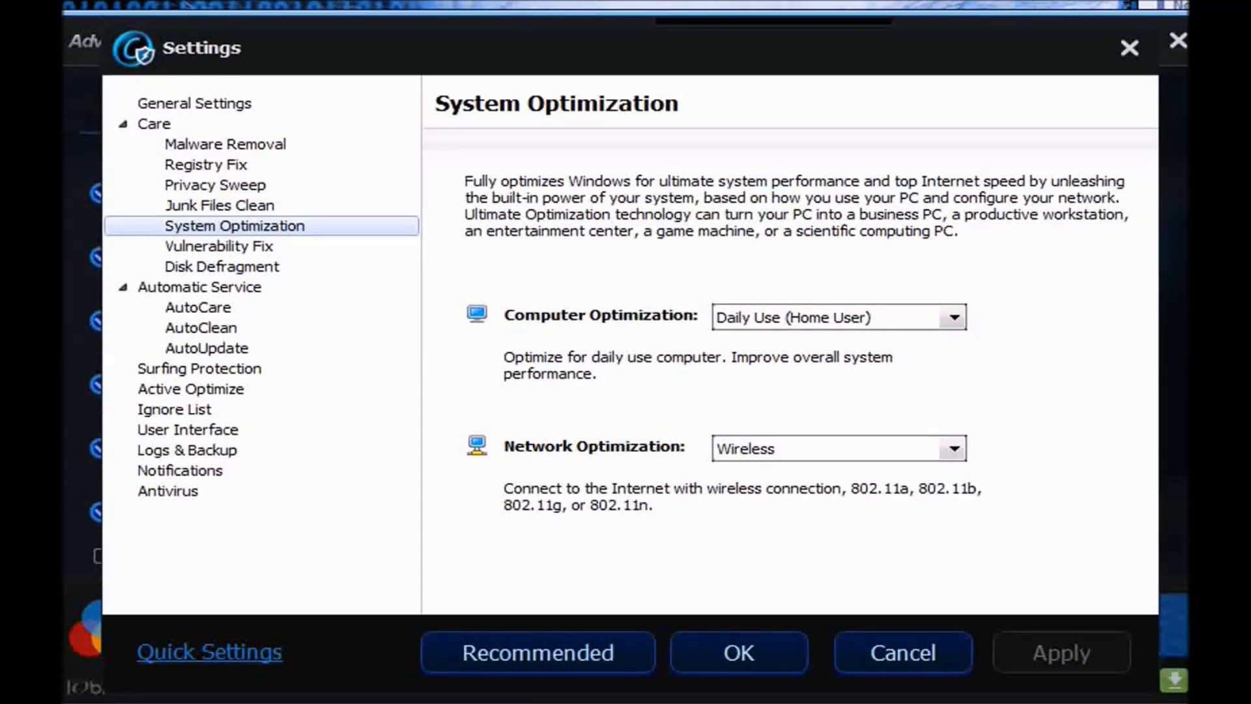
{"action": "left_click", "coordinate": [954, 317]}
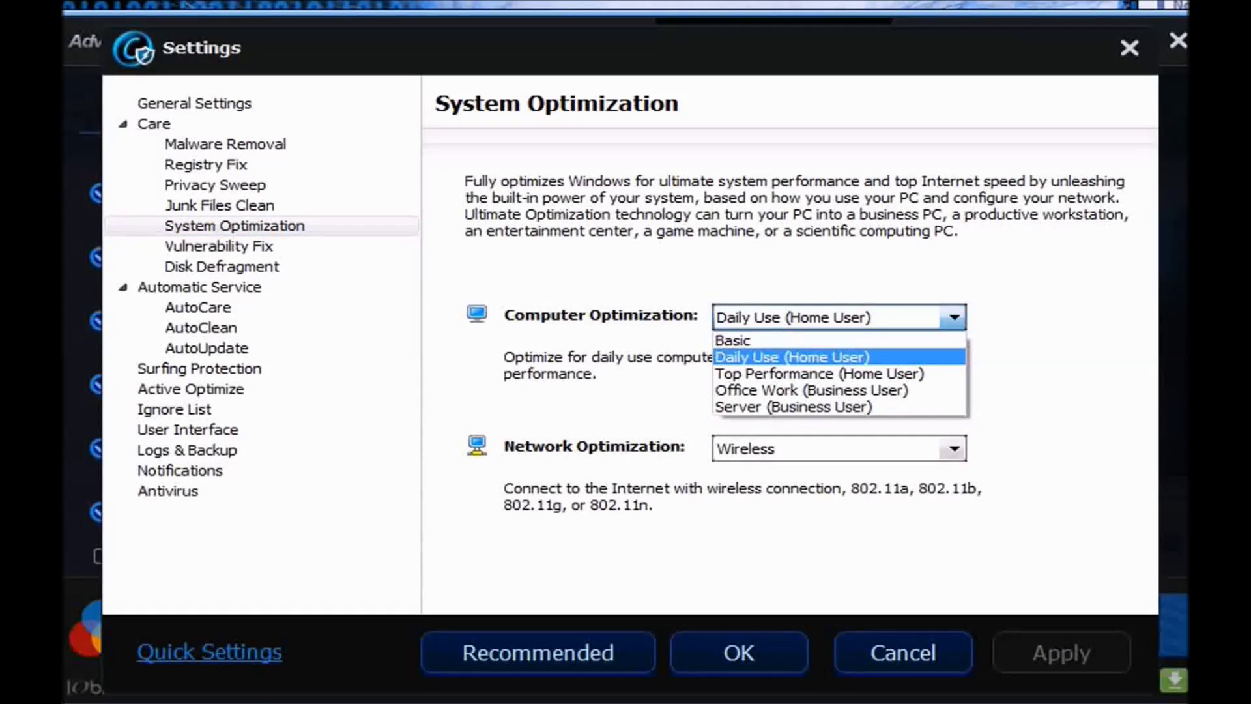
{"action": "left_click", "coordinate": [953, 317]}
{"action": "left_click", "coordinate": [954, 448]}
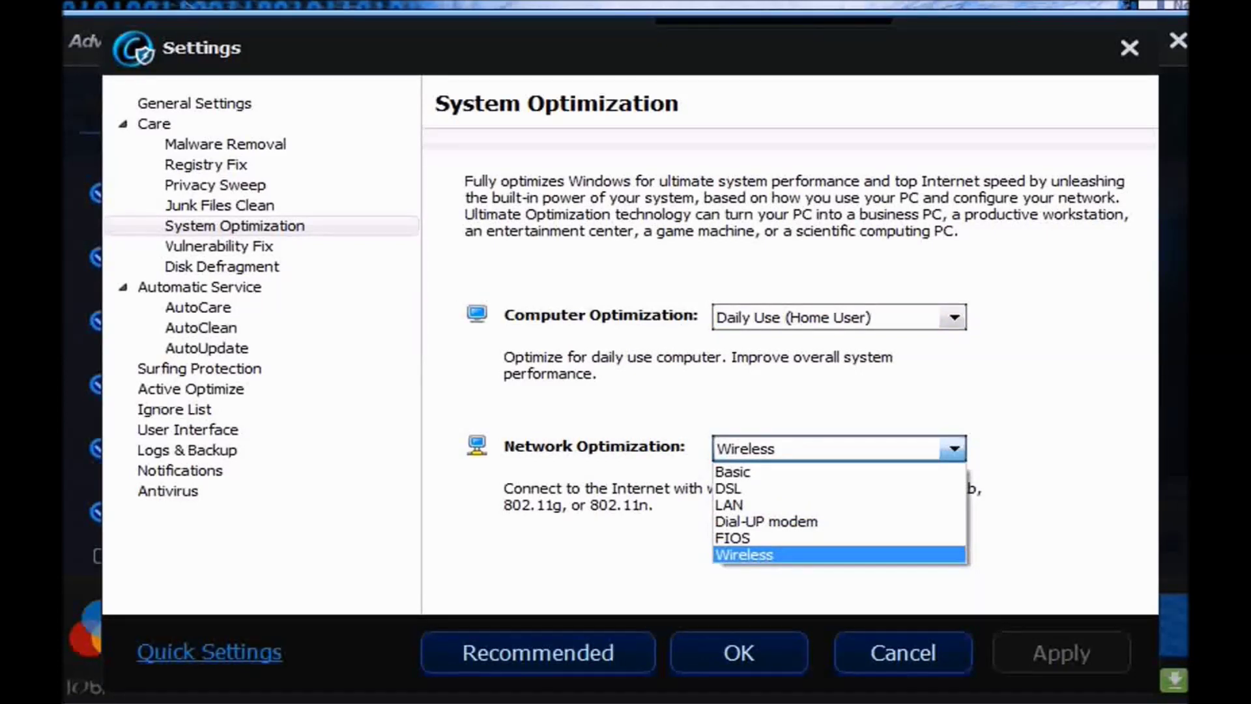
{"action": "left_click", "coordinate": [954, 448]}
Step: Review the Vulnerability Fix backup options and the Disk Defragment settings
{"action": "left_click", "coordinate": [219, 246]}
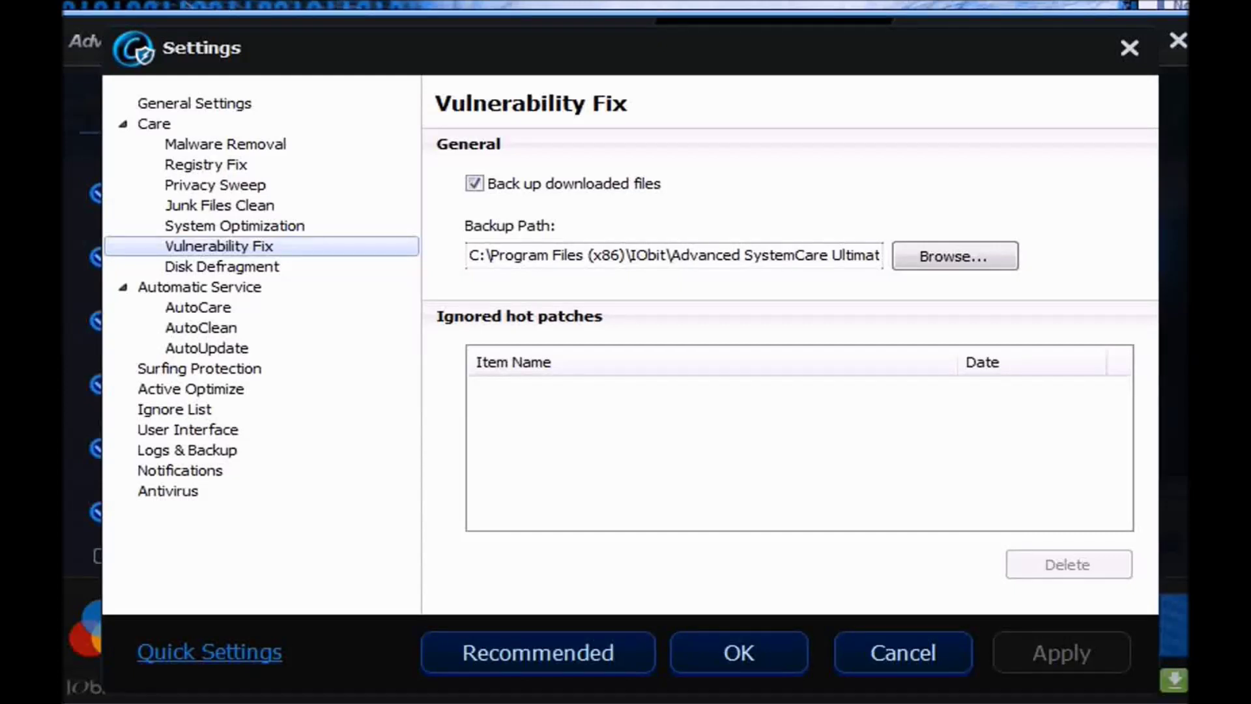
{"action": "left_click", "coordinate": [222, 267]}
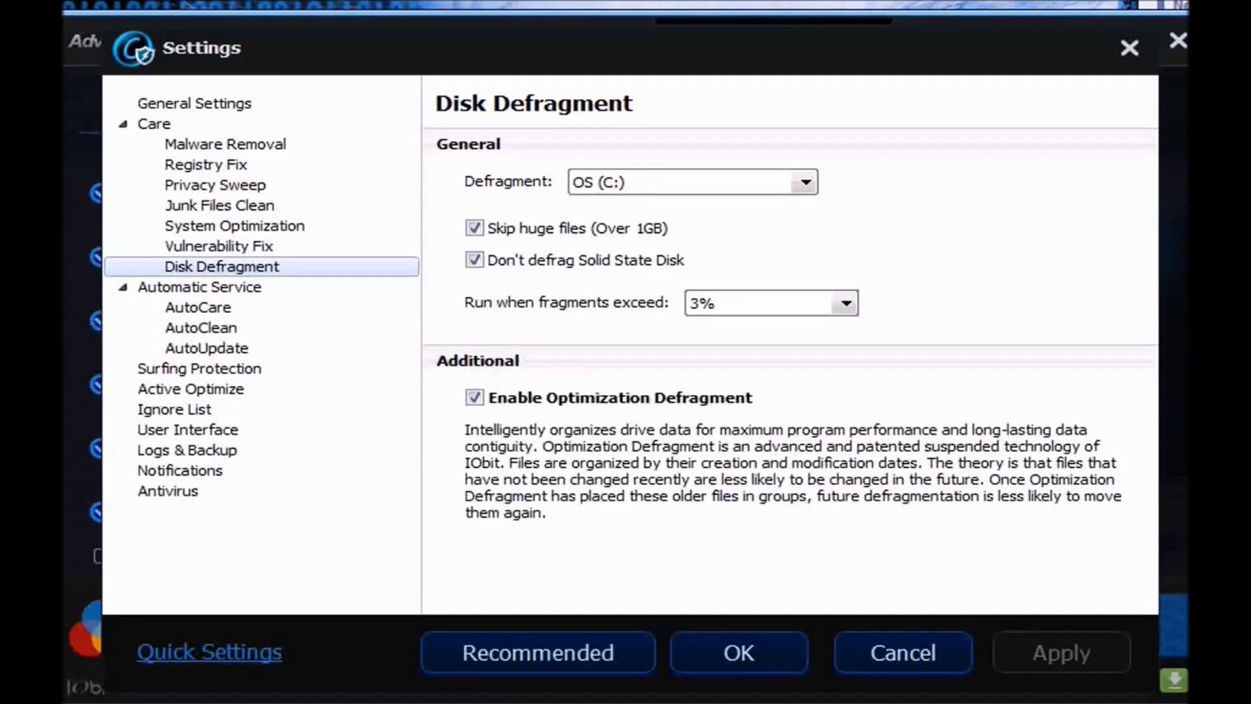
Step: Inspect the drive choices and the fragmentation thresholds offered for Disk Defragment
{"action": "left_click", "coordinate": [806, 182]}
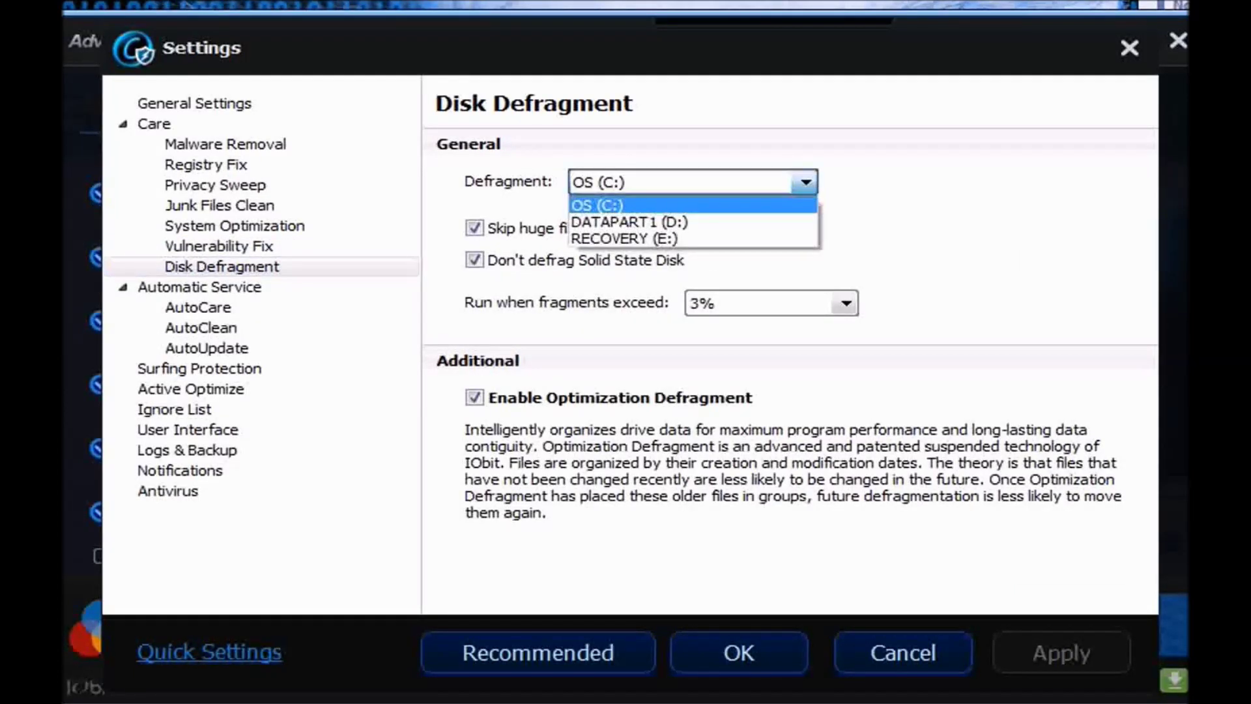
{"action": "left_click", "coordinate": [806, 182]}
{"action": "left_click", "coordinate": [846, 303]}
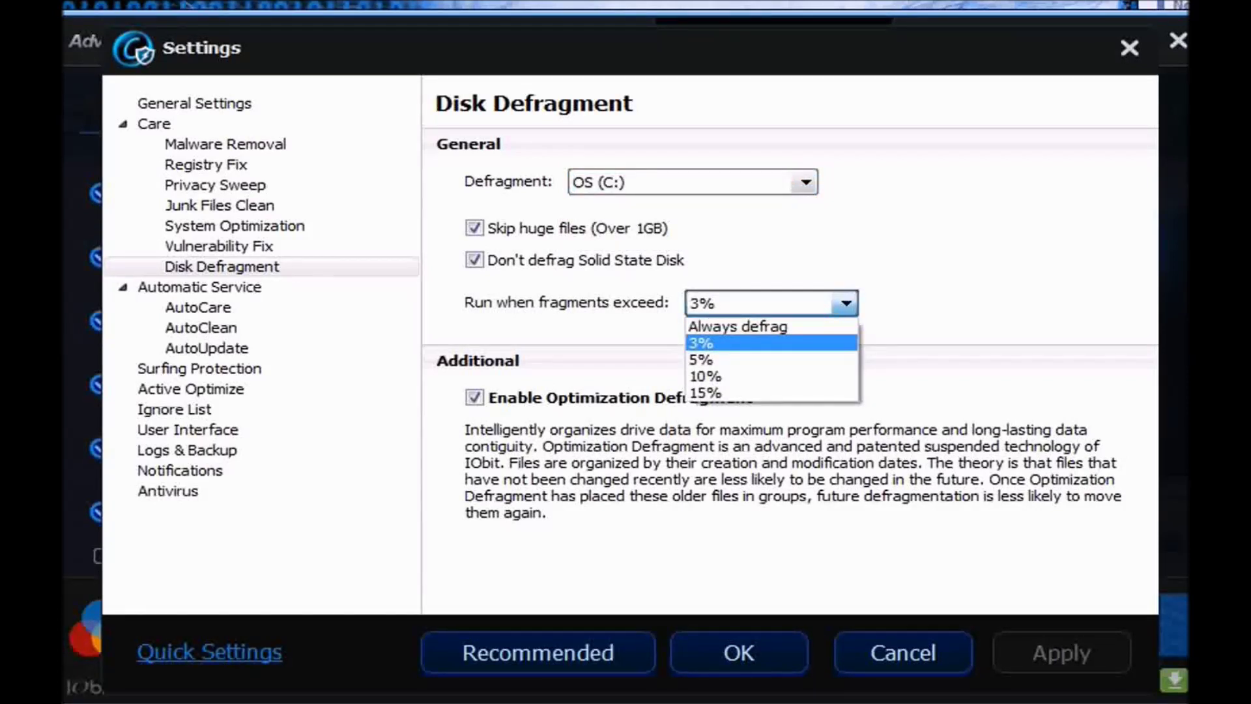
{"action": "key", "text": "Return"}
Step: Review the AutoCare options, and enable AutoClean's automatic privacy sweep at computer log-on, looking through its list of objects to clean
{"action": "left_click", "coordinate": [198, 307]}
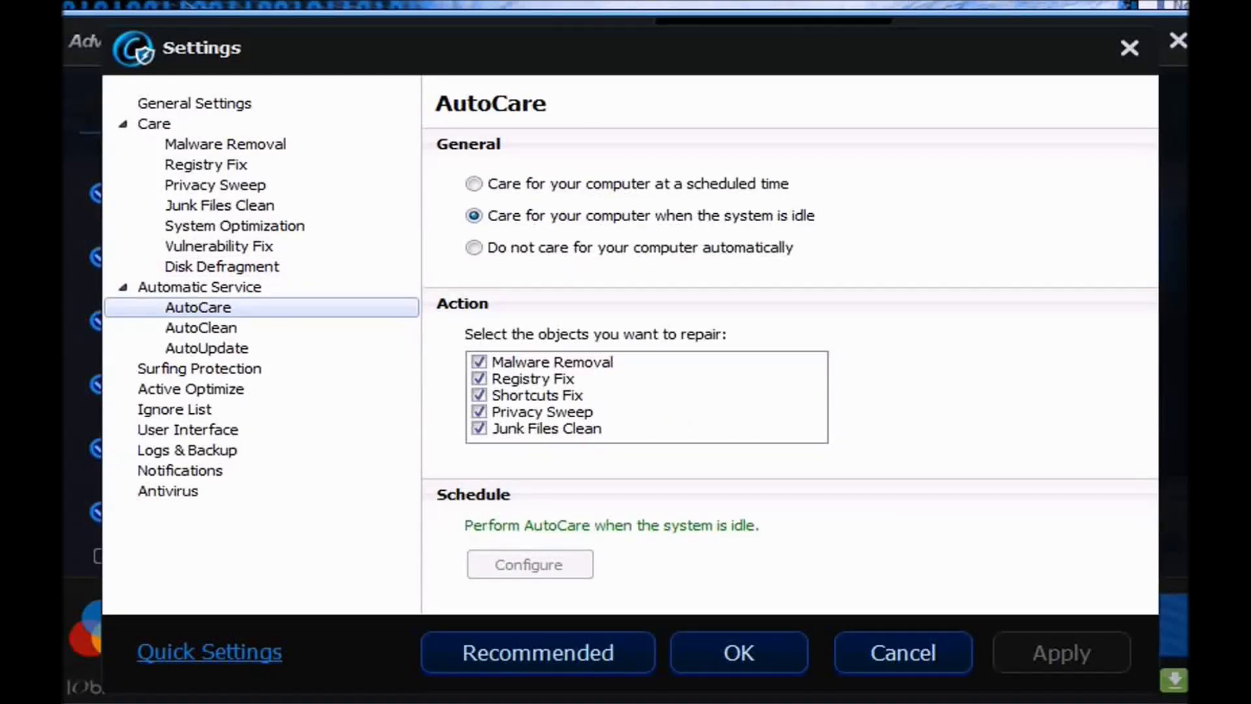
{"action": "left_click", "coordinate": [200, 327]}
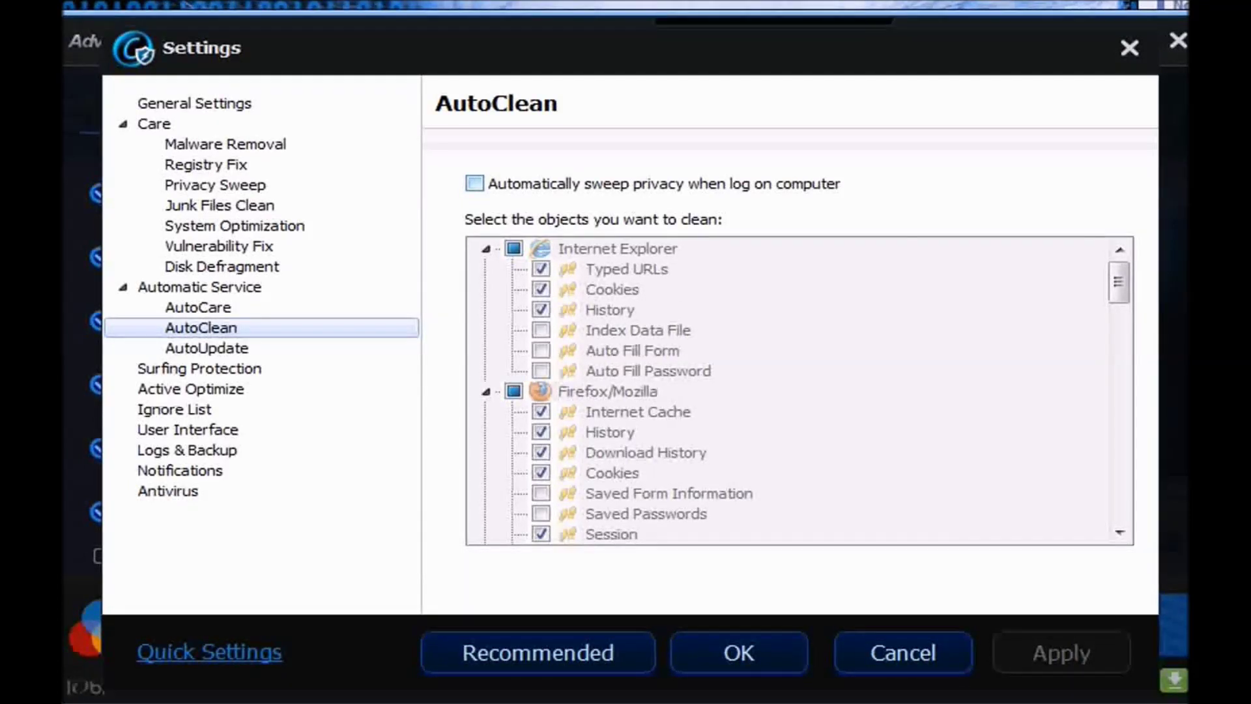
{"action": "left_click", "coordinate": [474, 183]}
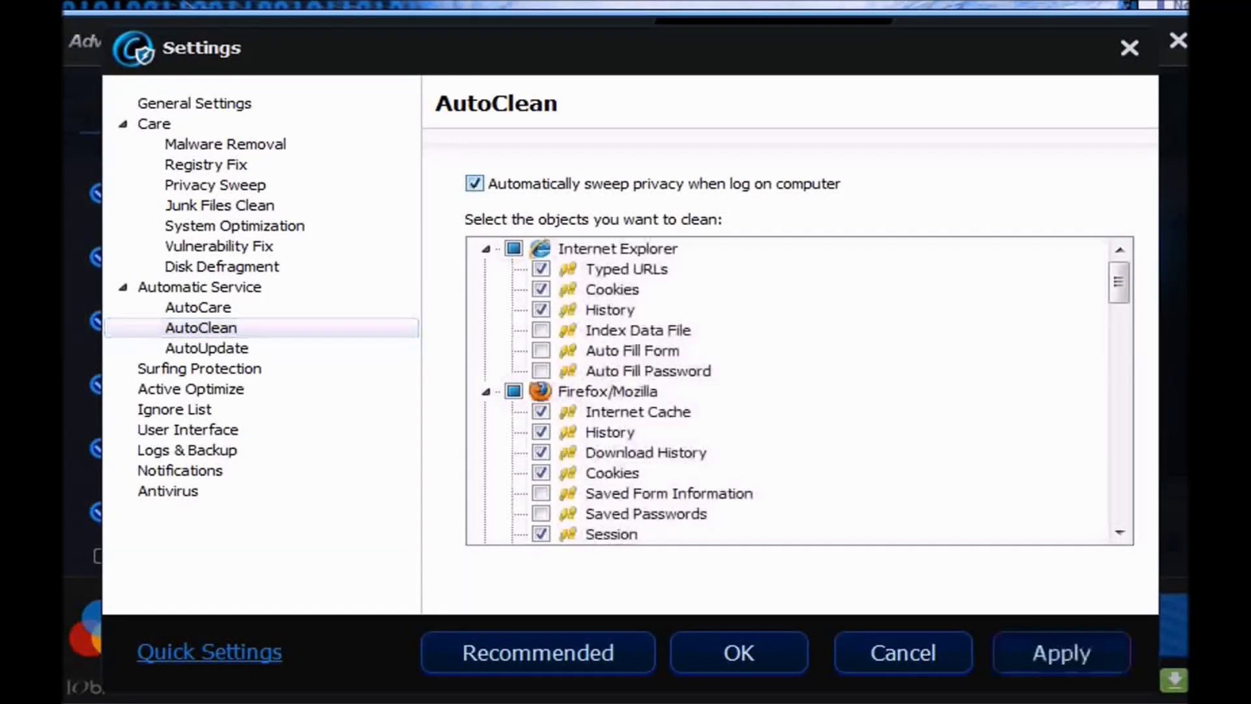
{"action": "scroll", "coordinate": [788, 391], "scroll_direction": "down", "scroll_amount": 10}
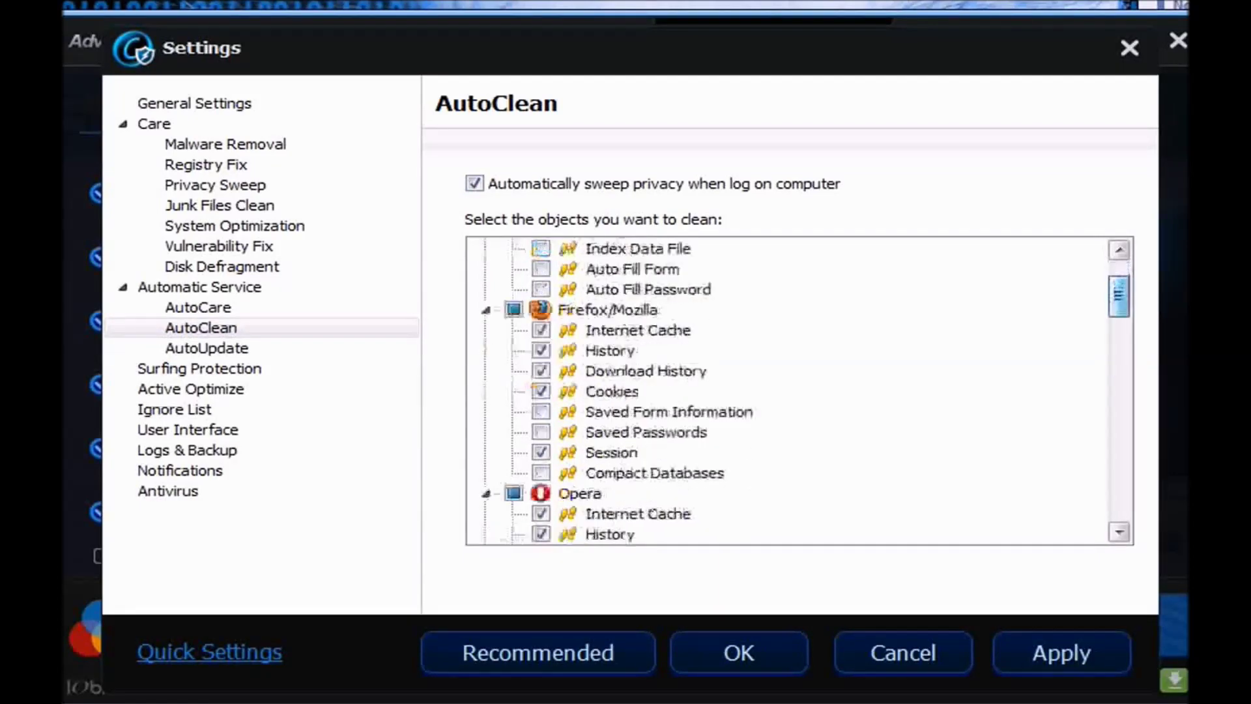
{"action": "scroll", "coordinate": [788, 391], "scroll_direction": "down", "scroll_amount": 12}
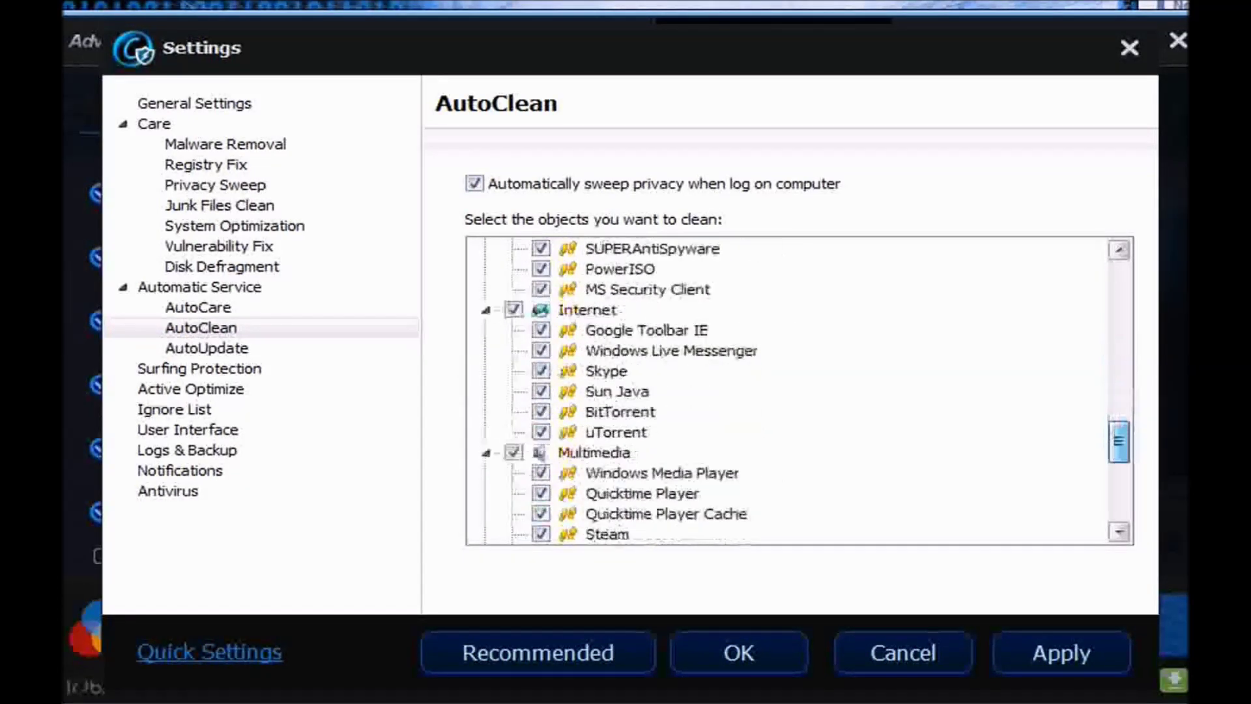
{"action": "scroll", "coordinate": [788, 391], "scroll_direction": "up", "scroll_amount": 8}
{"action": "scroll", "coordinate": [788, 391], "scroll_direction": "up", "scroll_amount": 10}
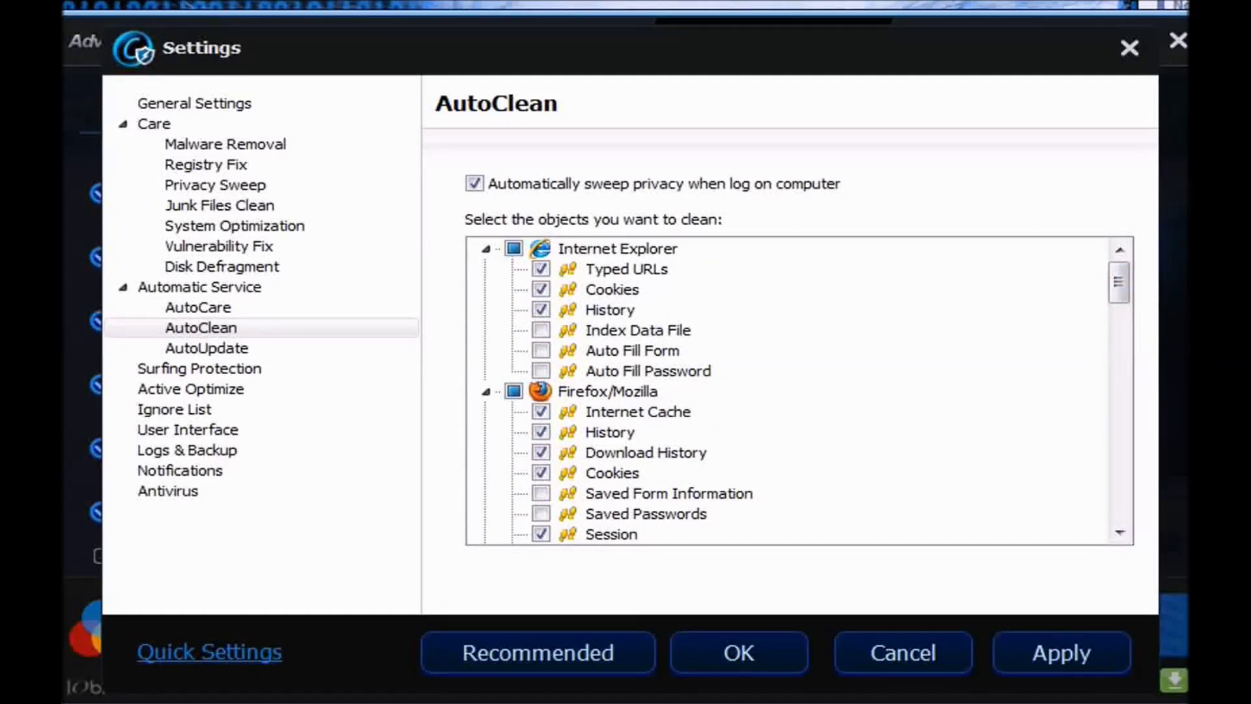
Step: Review the AutoUpdate, Surfing Protection and Active Optimize settings
{"action": "left_click", "coordinate": [198, 307]}
{"action": "left_click", "coordinate": [207, 348]}
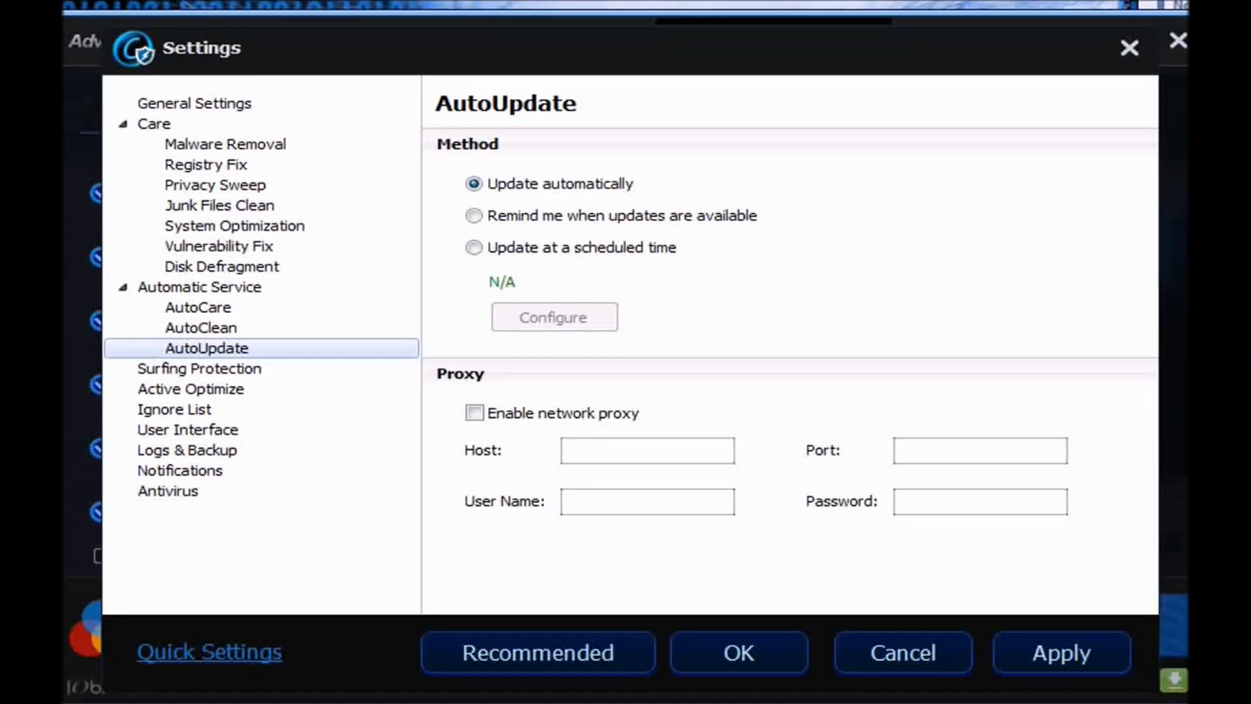
{"action": "left_click", "coordinate": [200, 368]}
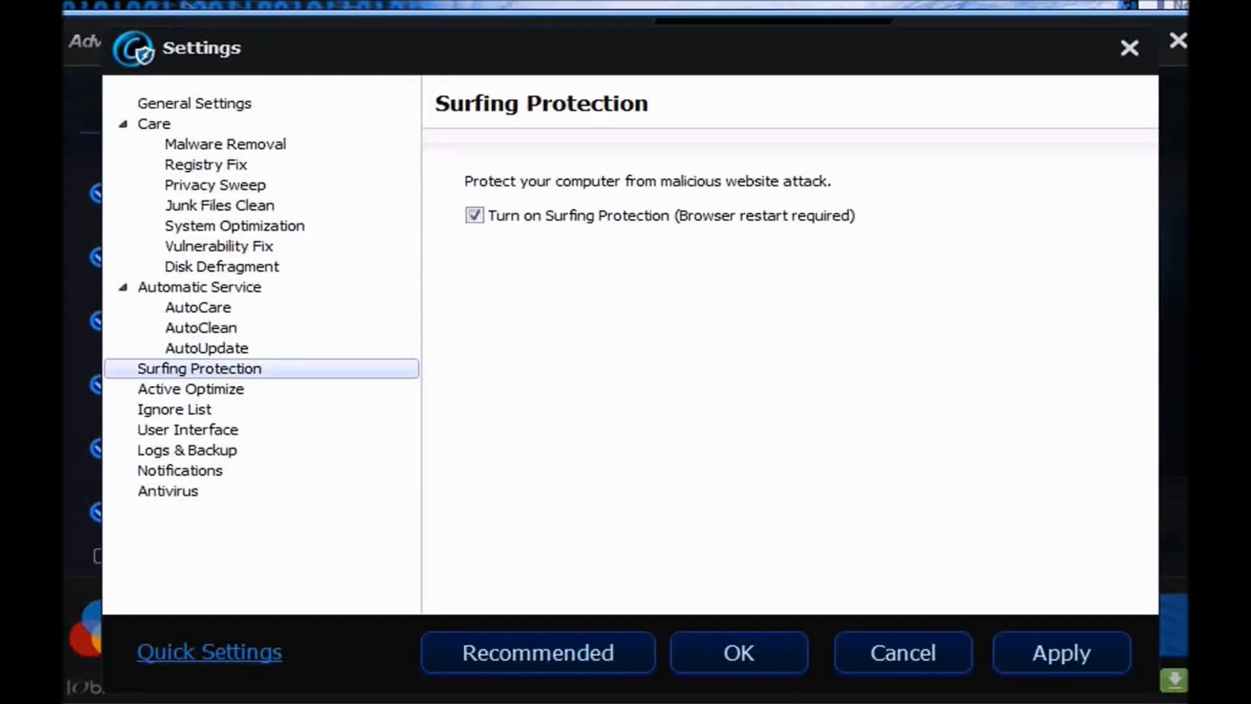
{"action": "left_click", "coordinate": [191, 389]}
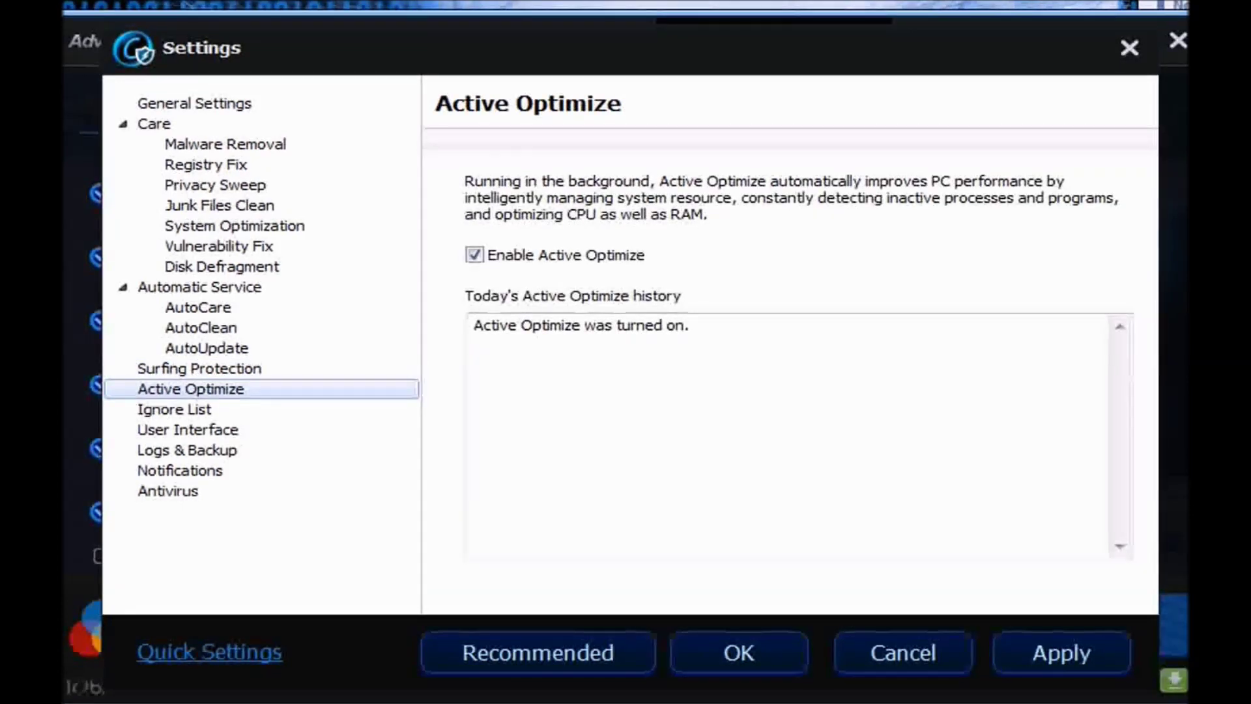
Step: Examine the Ignore List categories for Malware Removal, Registry Fix, System Optimization and Browser Cookies
{"action": "left_click", "coordinate": [175, 409]}
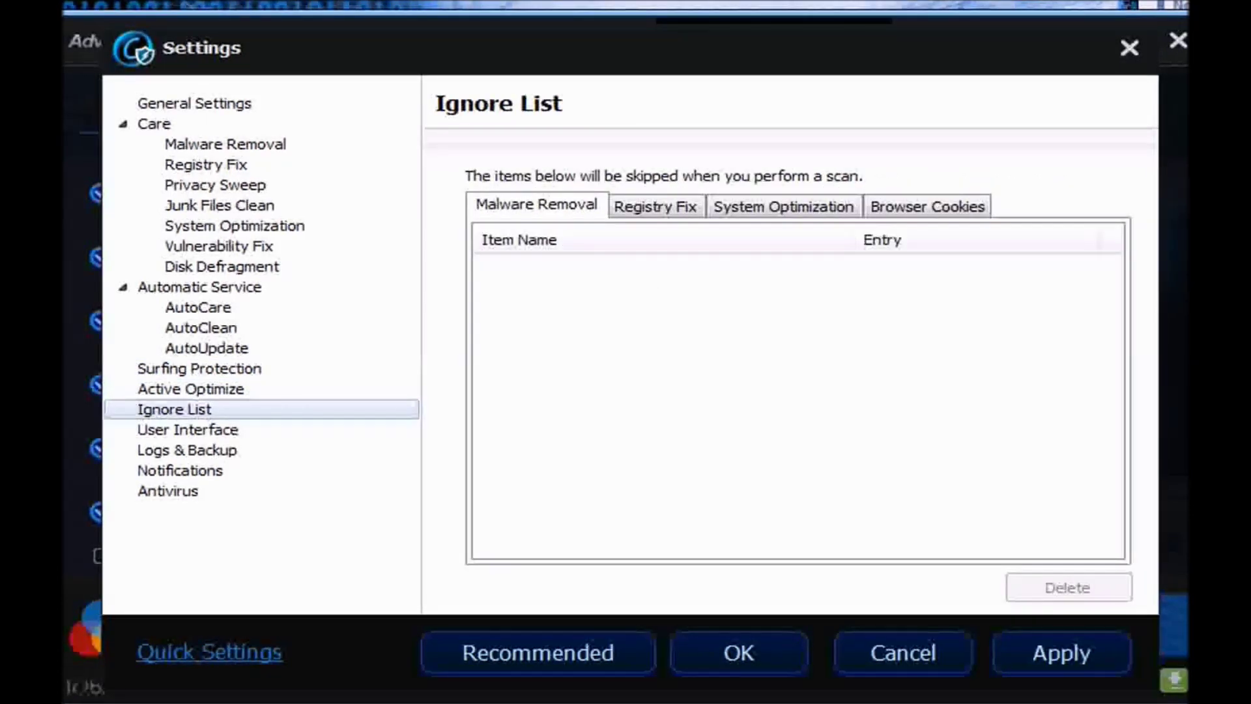
{"action": "left_click", "coordinate": [655, 206]}
{"action": "left_click", "coordinate": [784, 207]}
{"action": "left_click", "coordinate": [927, 207]}
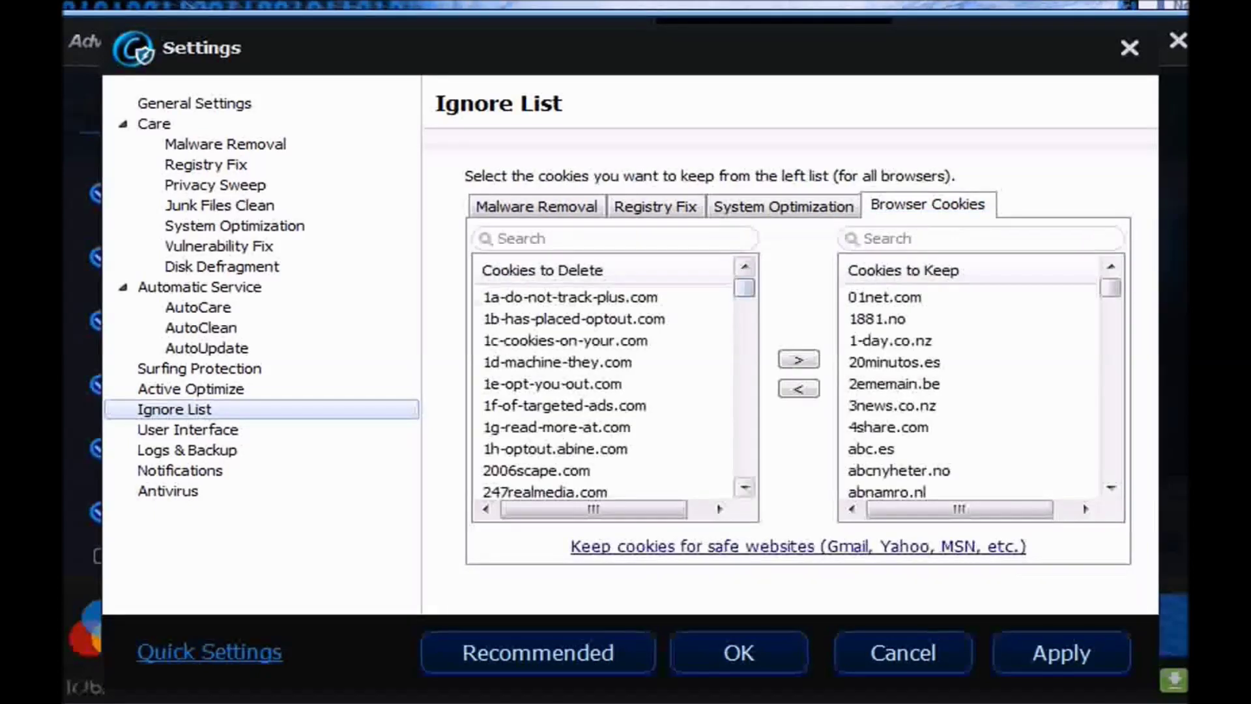
Step: Inspect the available language and skin choices in the User Interface settings
{"action": "left_click", "coordinate": [188, 430]}
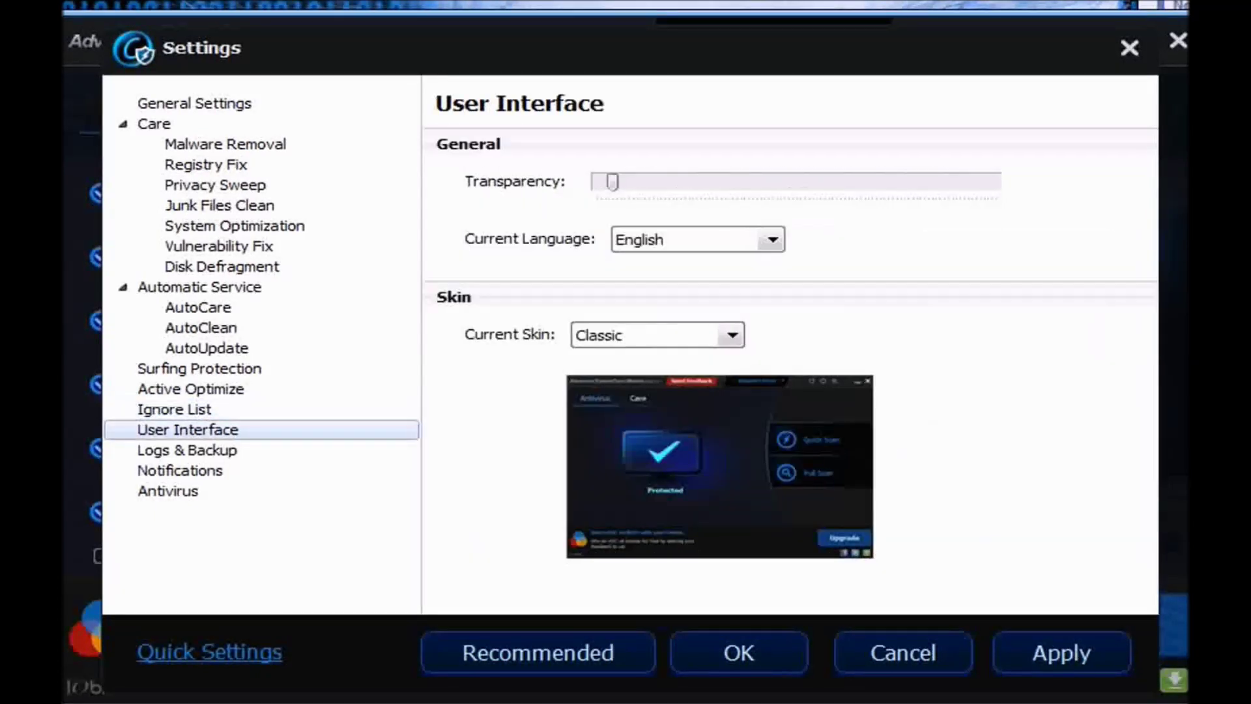
{"action": "left_click", "coordinate": [772, 240]}
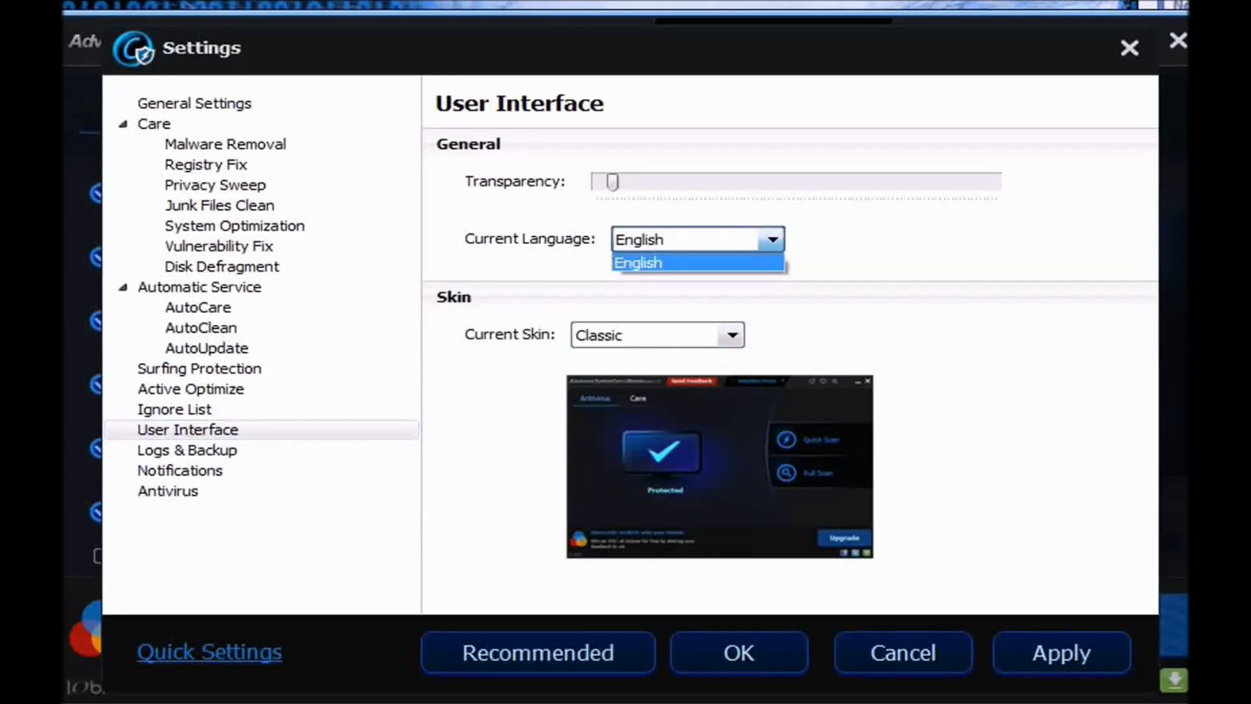
{"action": "left_click", "coordinate": [772, 239]}
{"action": "left_click", "coordinate": [731, 335]}
{"action": "left_click", "coordinate": [732, 335]}
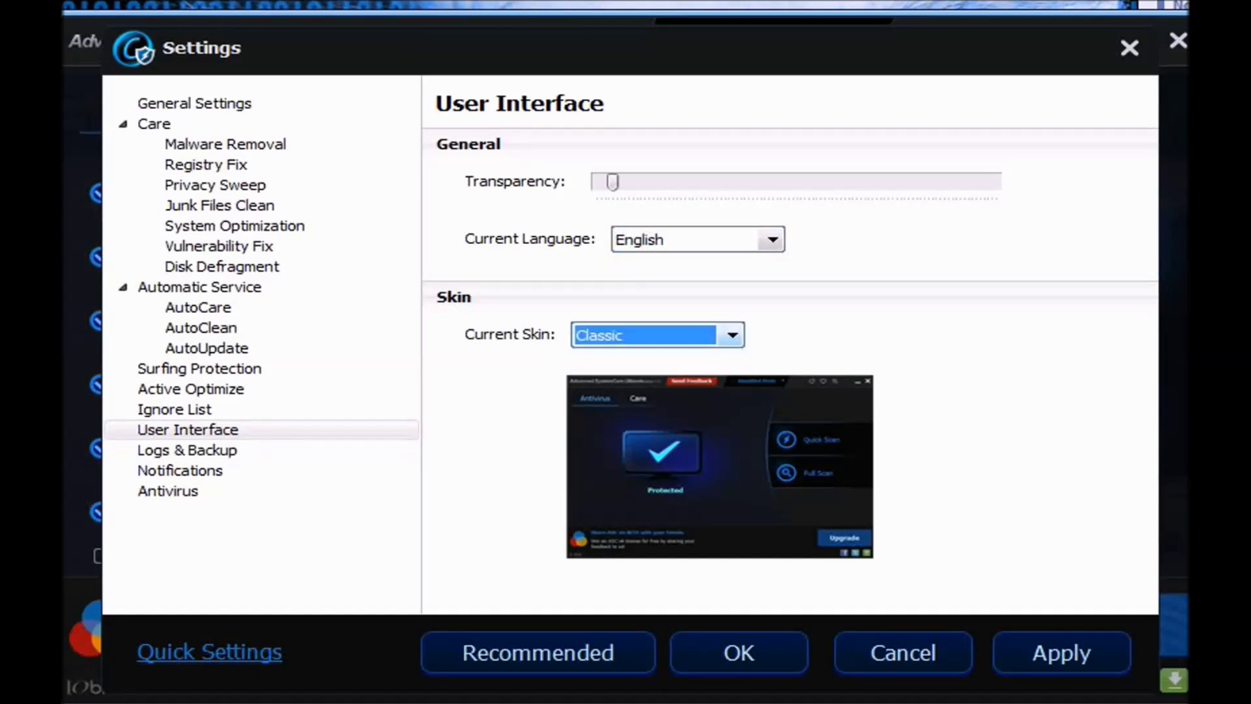
Step: Review the Logs & Backup settings and the Notifications options
{"action": "left_click", "coordinate": [187, 450]}
{"action": "left_click", "coordinate": [179, 471]}
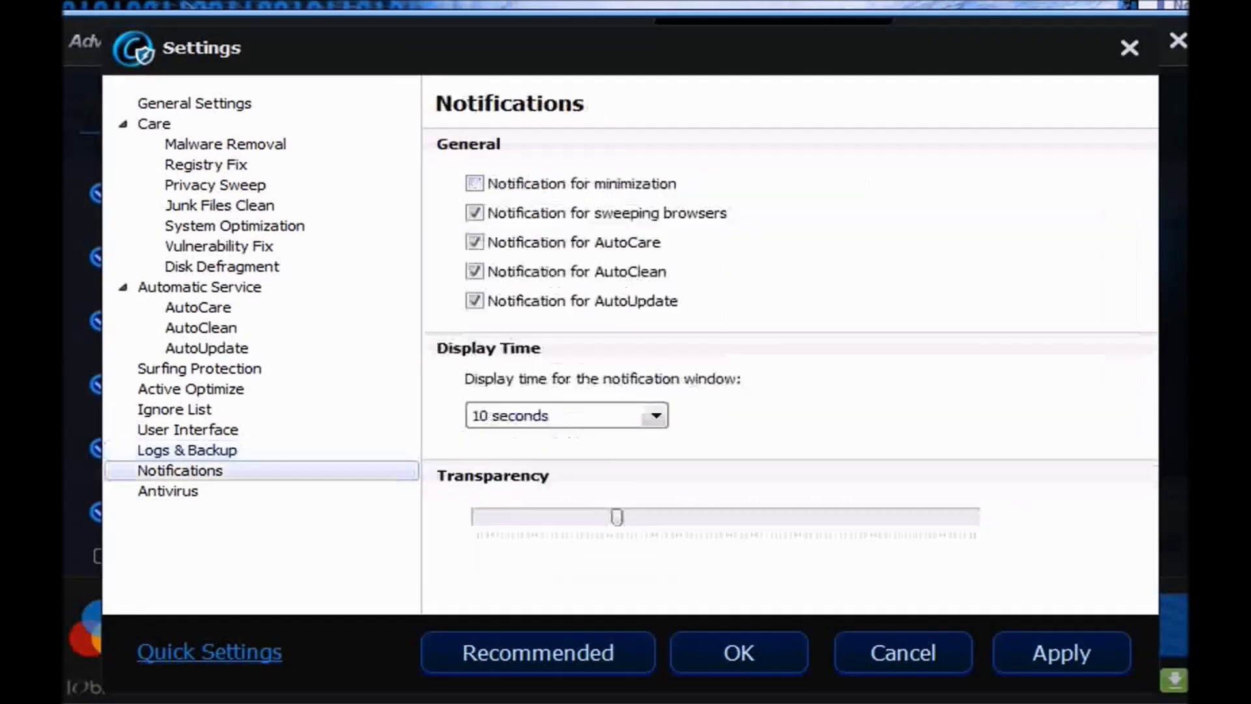